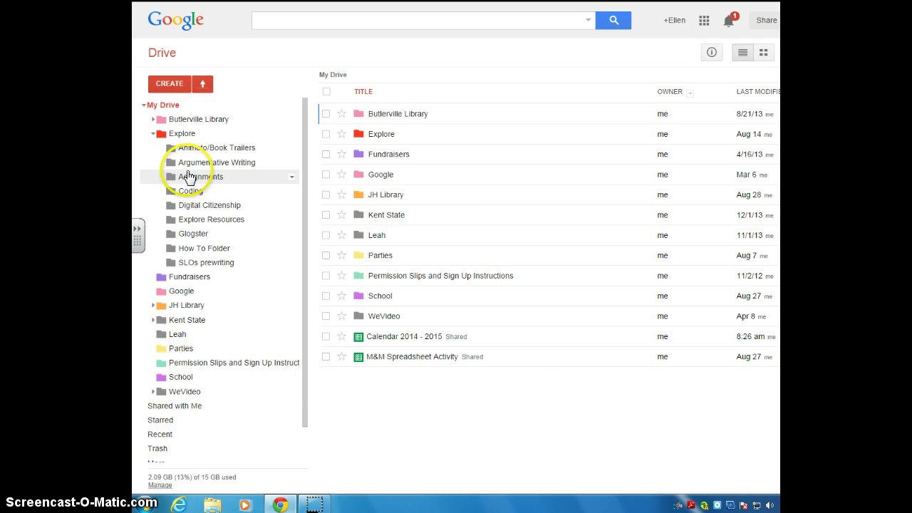
- Create a new blank Google Drawing from the Drive Create menu
left_click(170, 86)
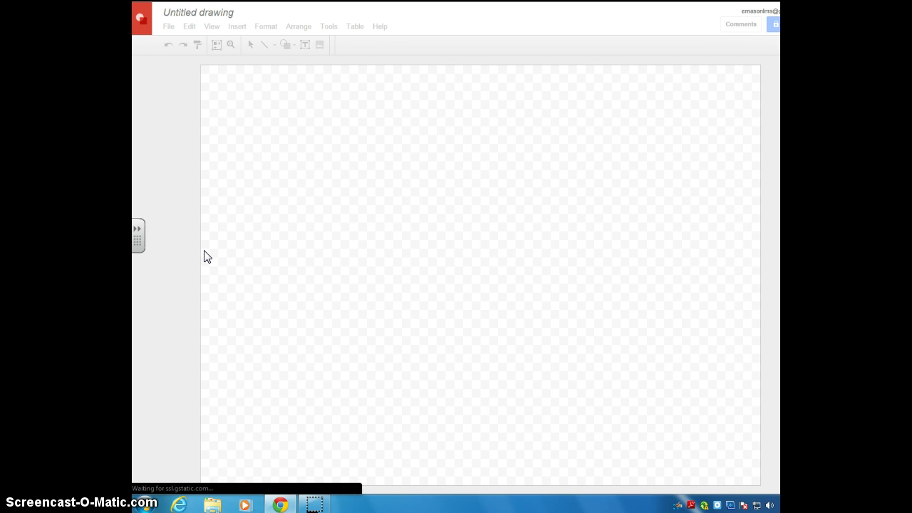
- Rename the untitled drawing to 'Flyer'
left_click(392, 315)
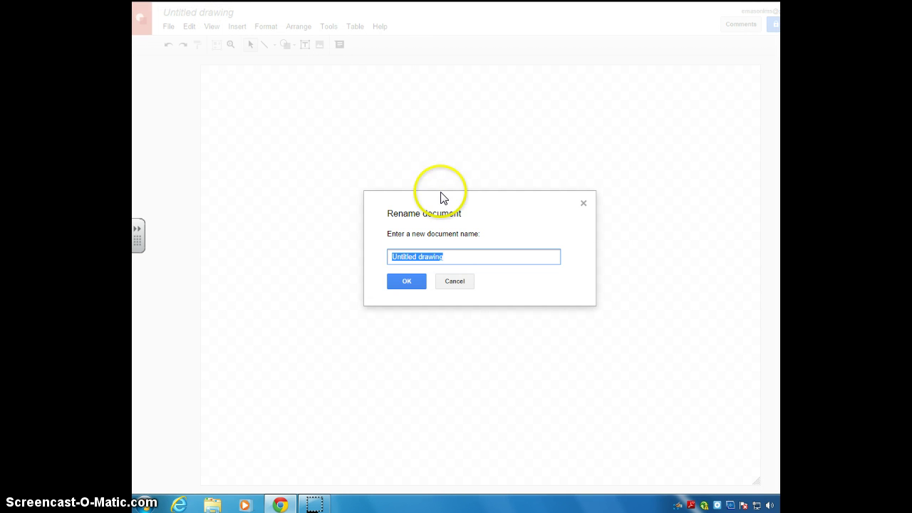
type("Flyer")
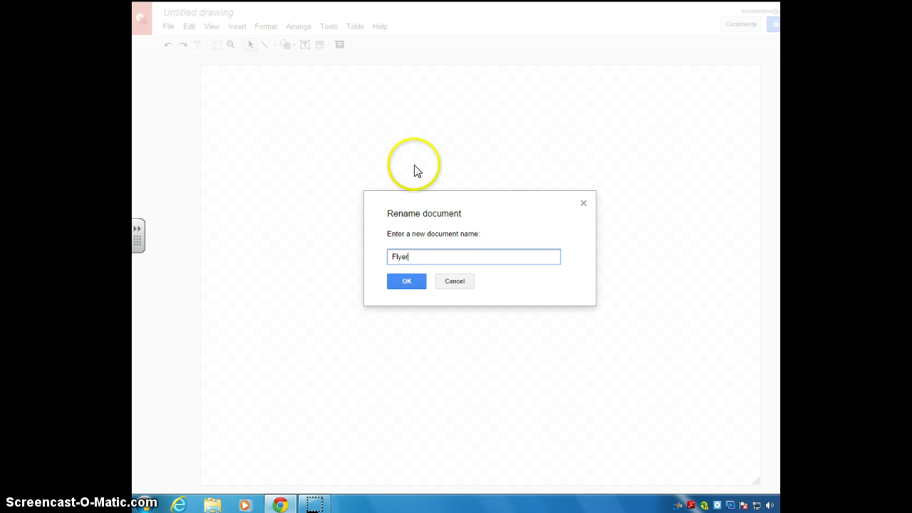
left_click(408, 283)
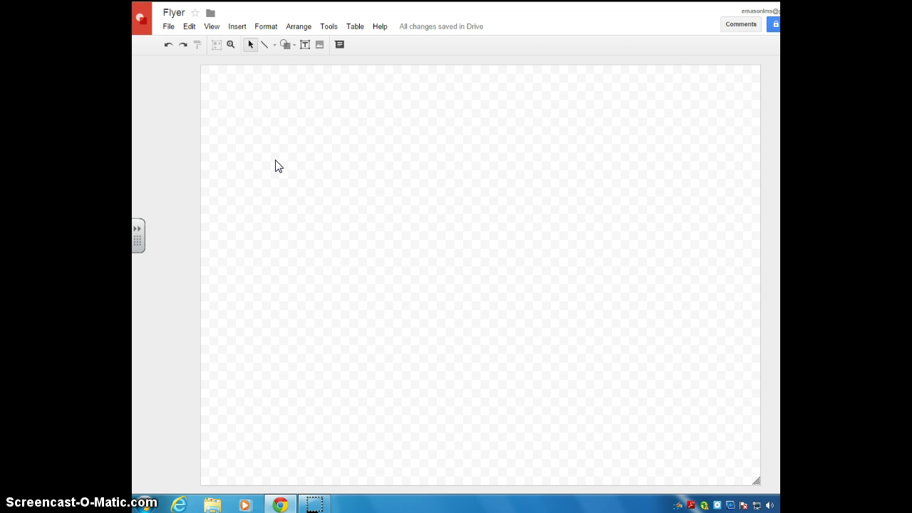
- Set the page to a custom 8.5 × 11 inch size in Page setup
left_click(169, 28)
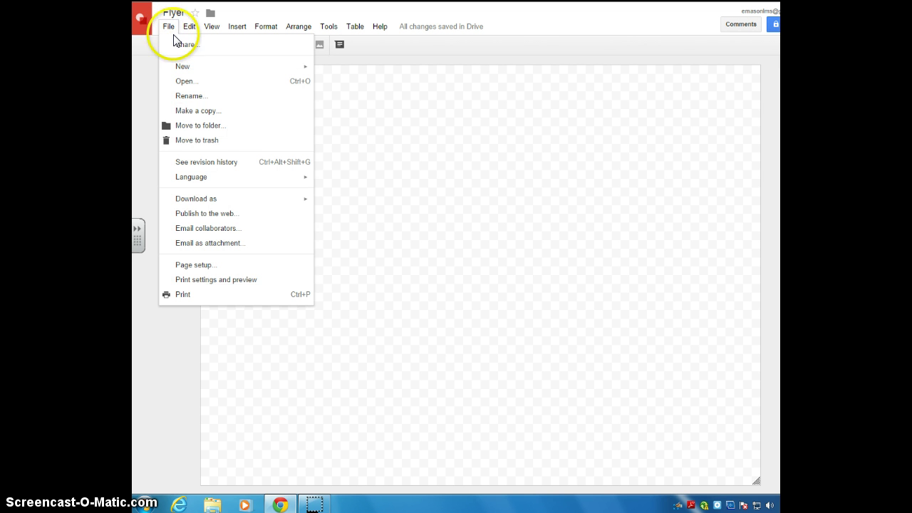
left_click(206, 271)
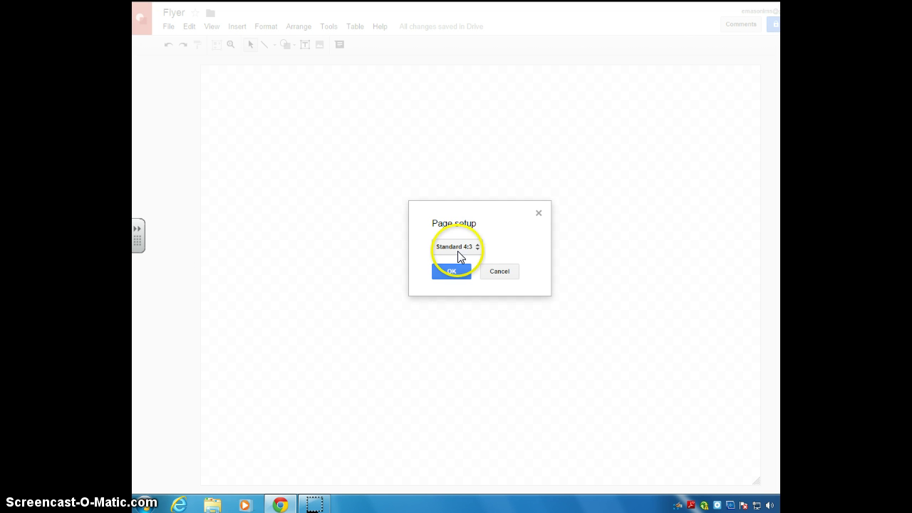
left_click(480, 253)
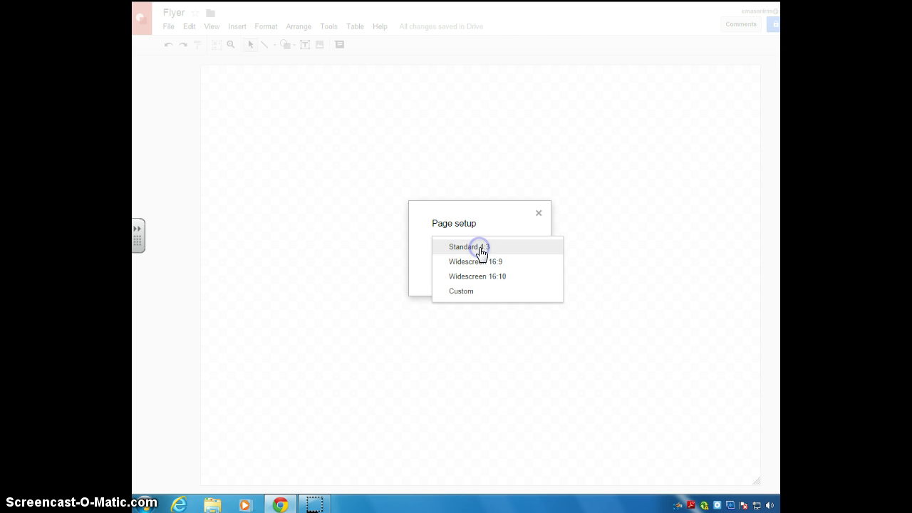
left_click(469, 292)
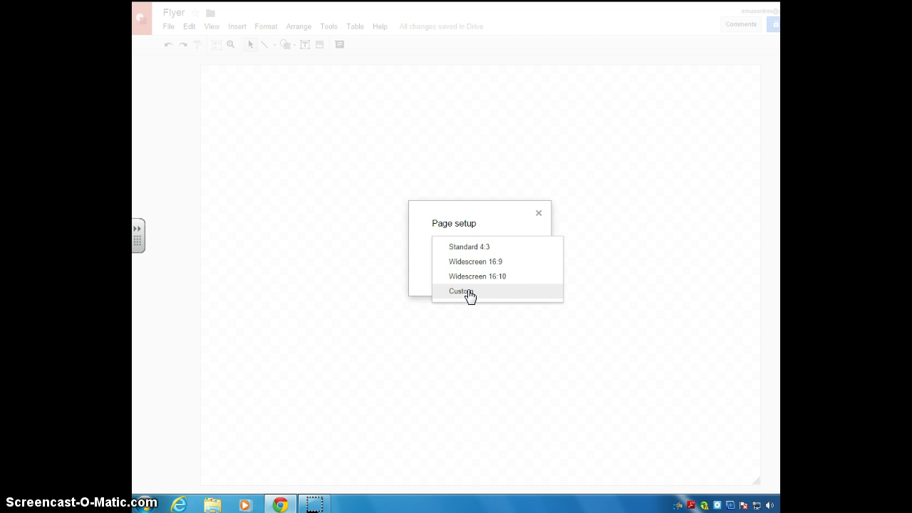
left_click(468, 292)
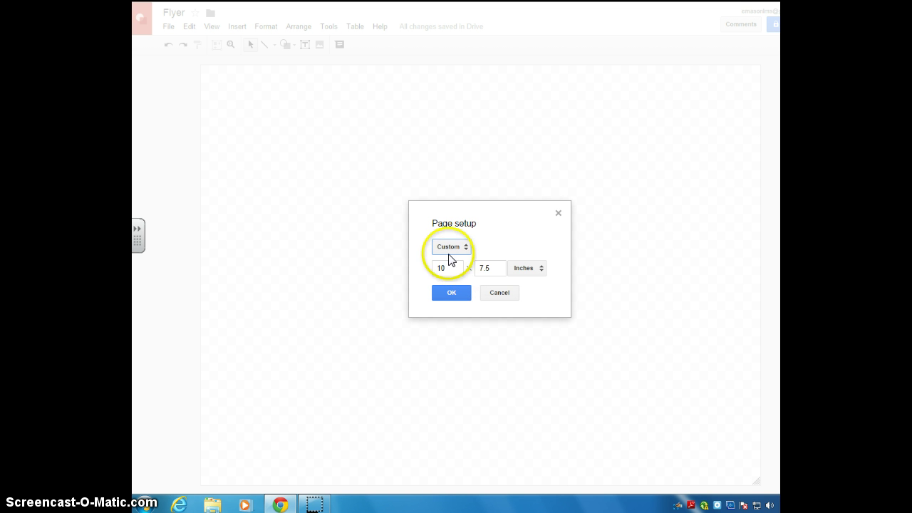
left_click(446, 267)
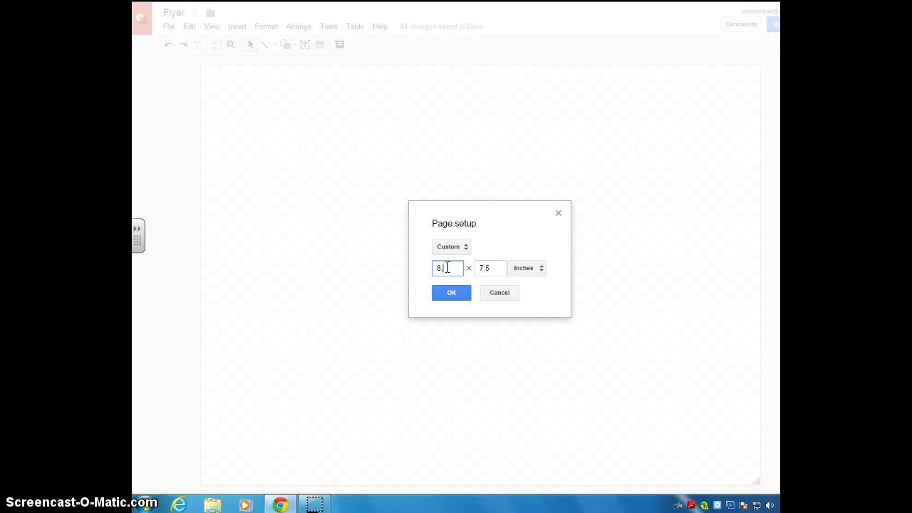
left_click(491, 267)
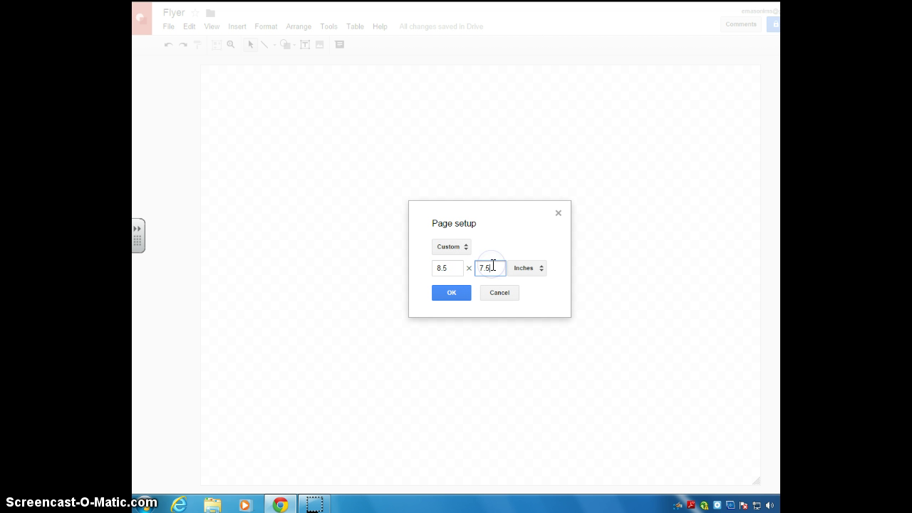
left_click(456, 293)
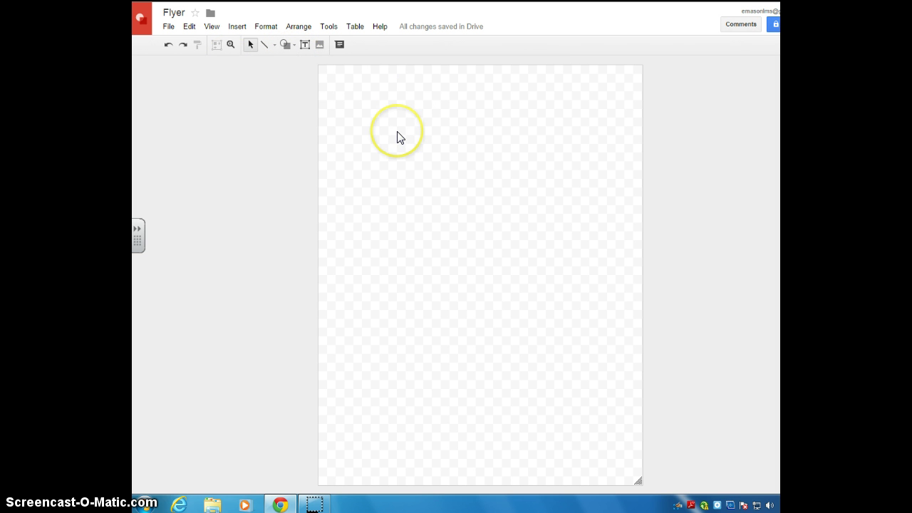
- Draw a rectangle covering the whole page
left_click(428, 166)
left_click(426, 168)
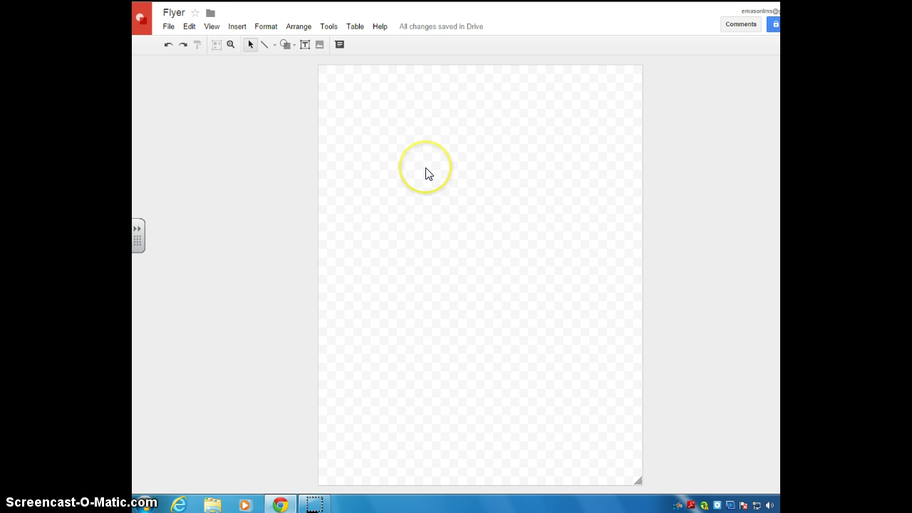
left_click(295, 46)
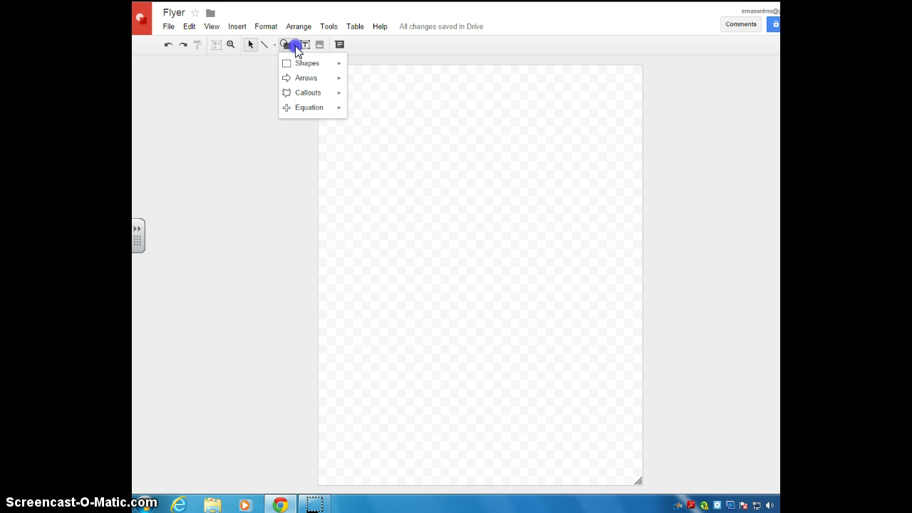
left_click(302, 62)
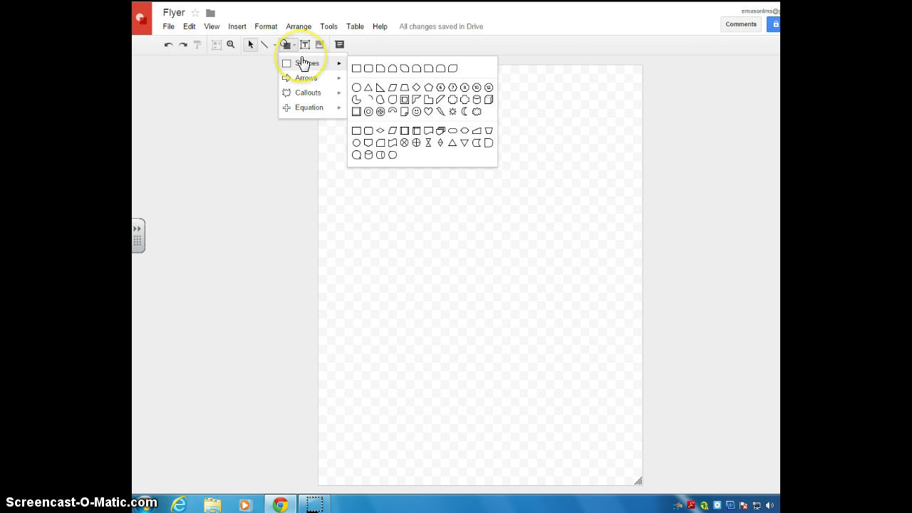
left_click(357, 68)
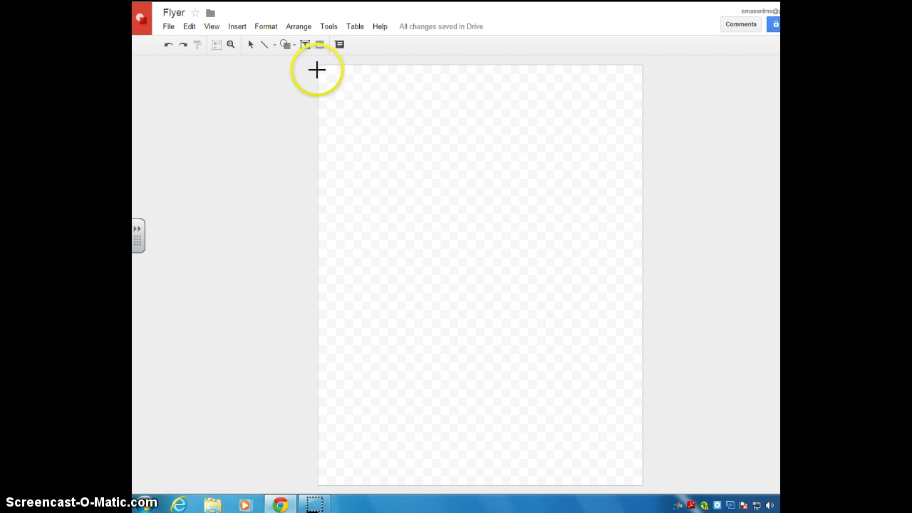
left_click_drag(317, 65, 639, 482)
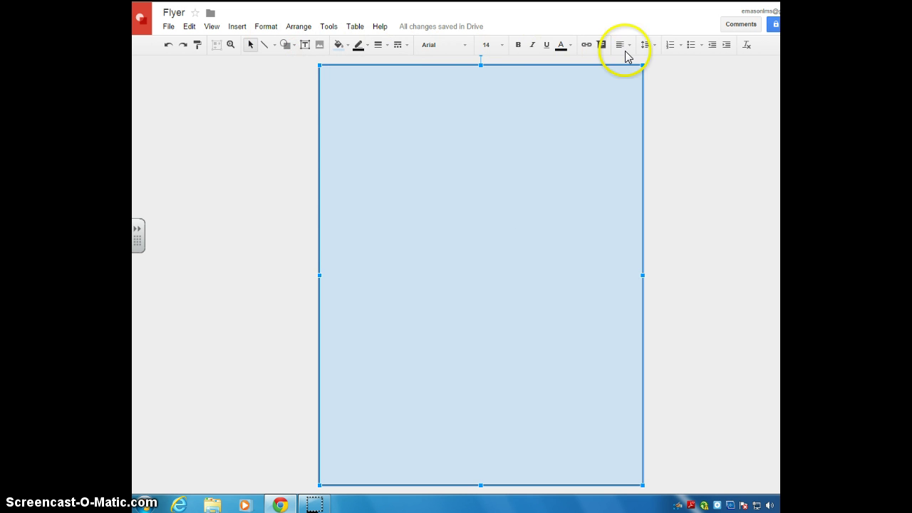
- Fill the page rectangle with custom light pink #eeb8f3
left_click(348, 46)
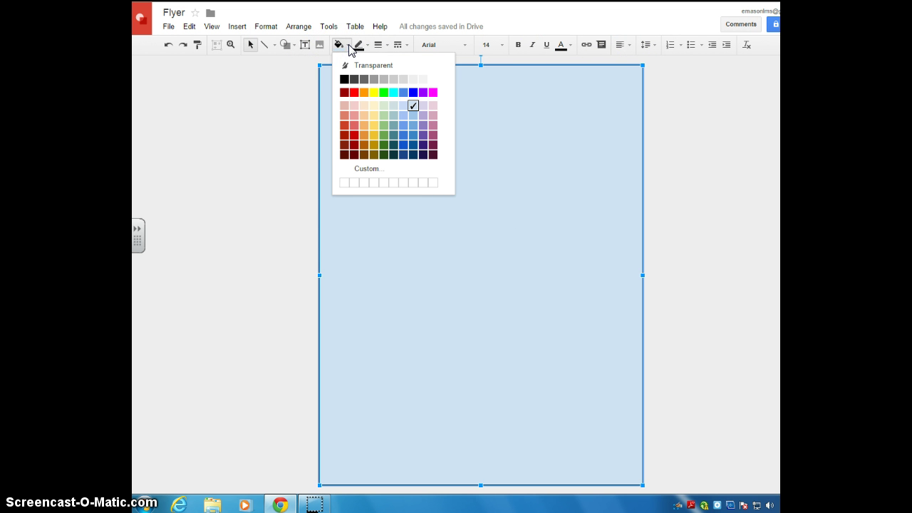
left_click(372, 169)
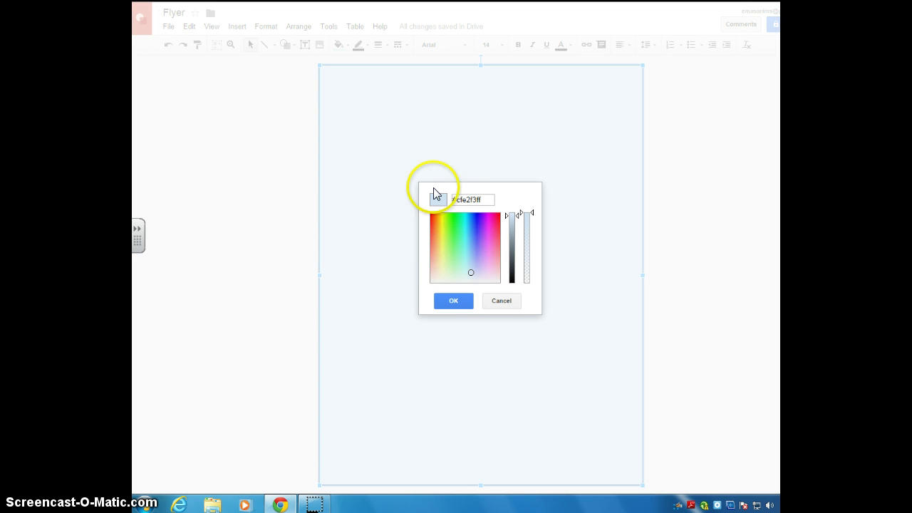
left_click(488, 266)
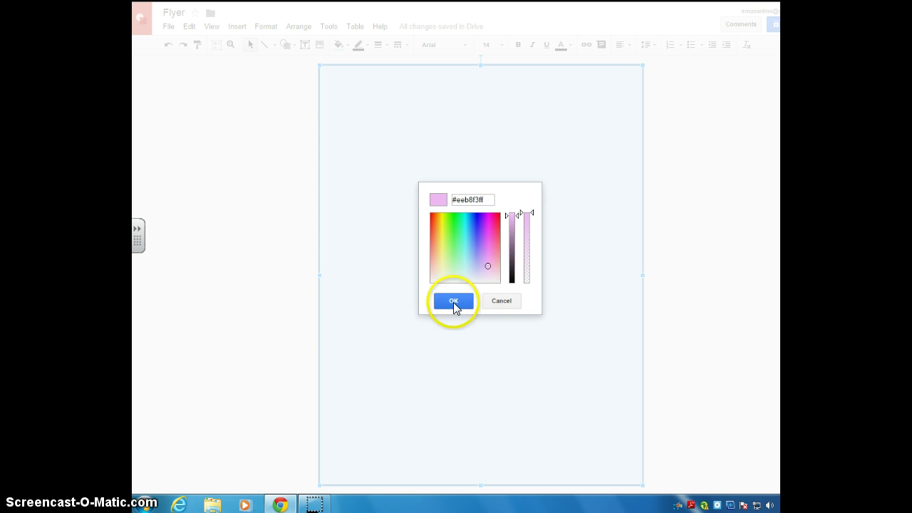
left_click(454, 302)
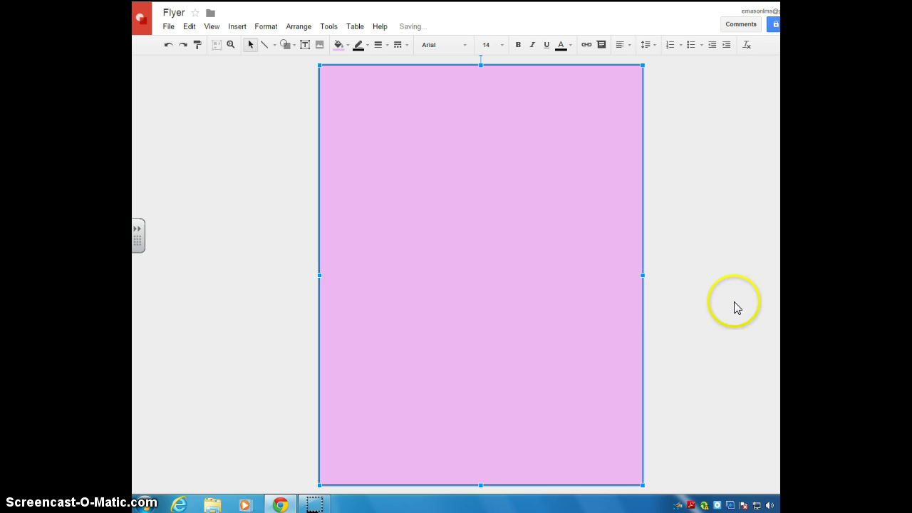
left_click(699, 287)
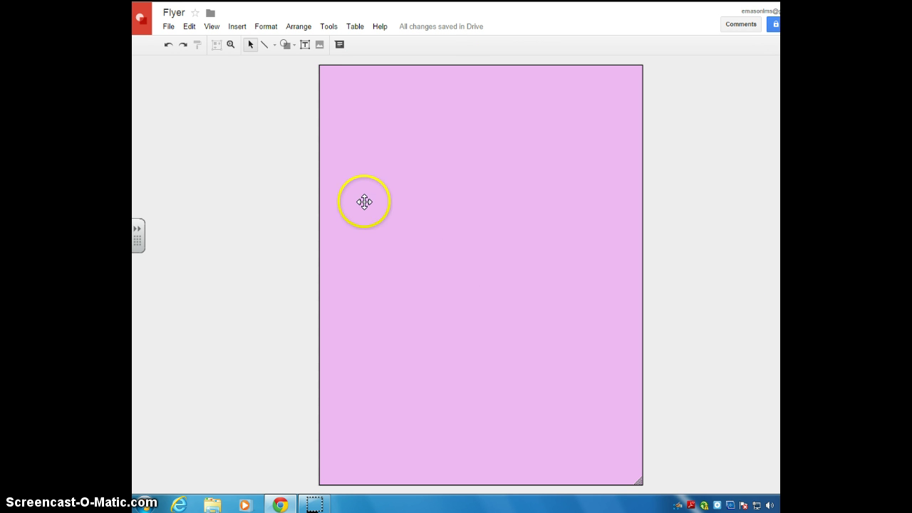
- Draw a rounded rectangle just inside the page edges
left_click(291, 47)
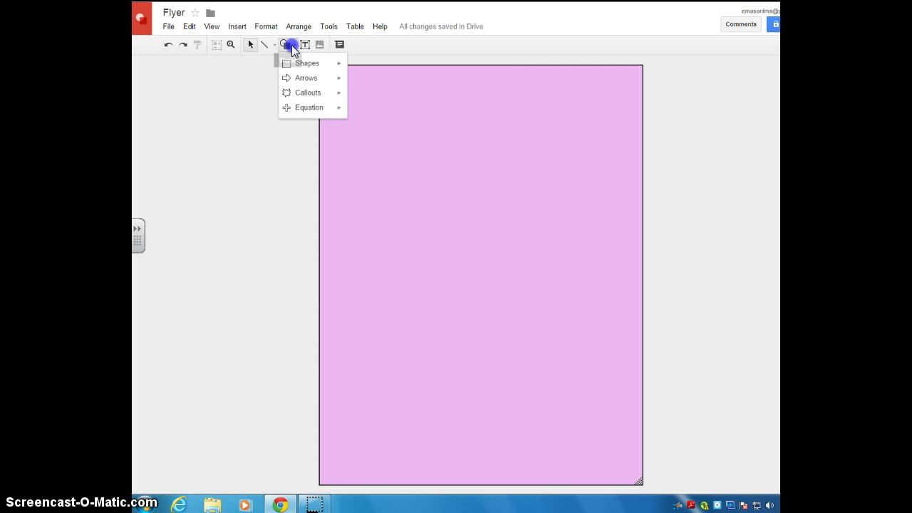
mouse_move(301, 66)
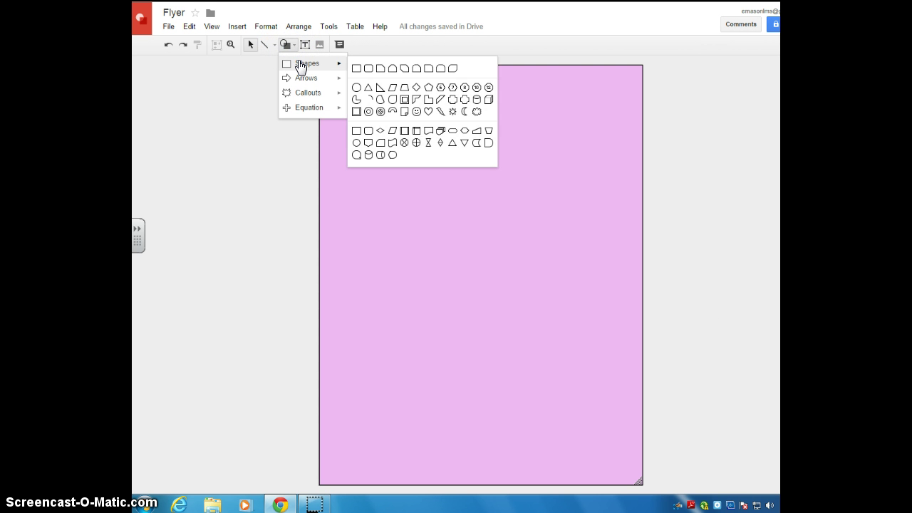
left_click(369, 70)
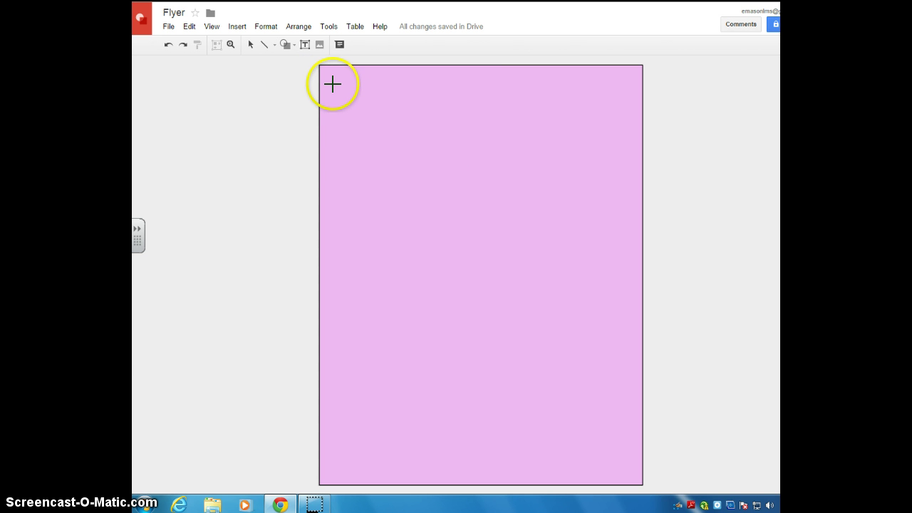
left_click_drag(333, 86, 630, 465)
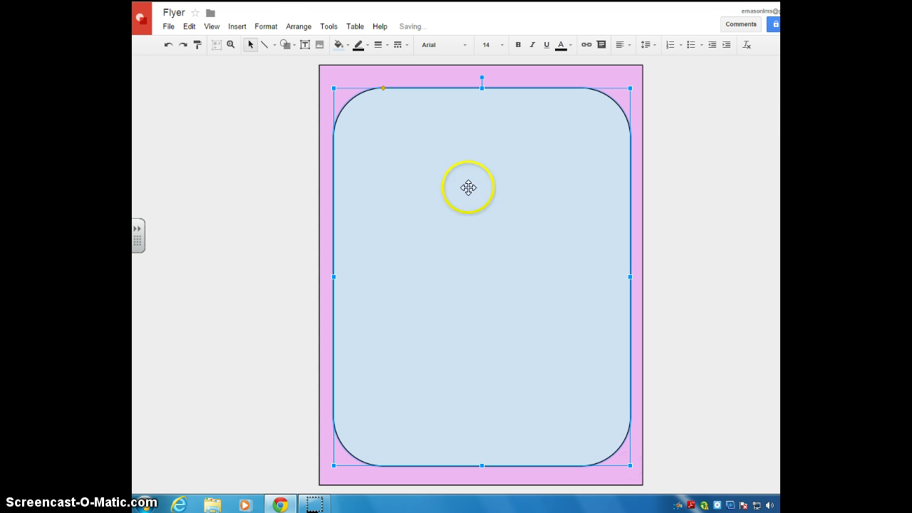
- Fill the rounded rectangle with white, leaving a pink border
left_click(345, 45)
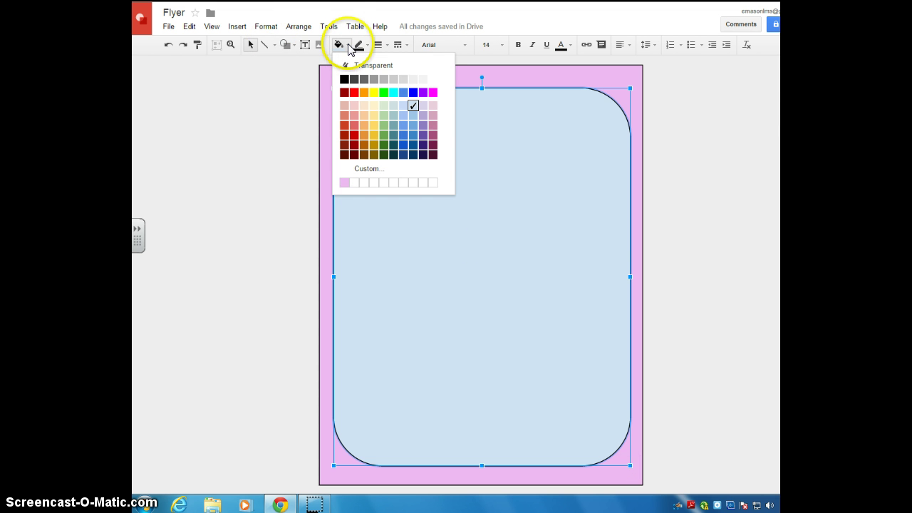
left_click(433, 80)
left_click(731, 161)
left_click(741, 230)
left_click(484, 211)
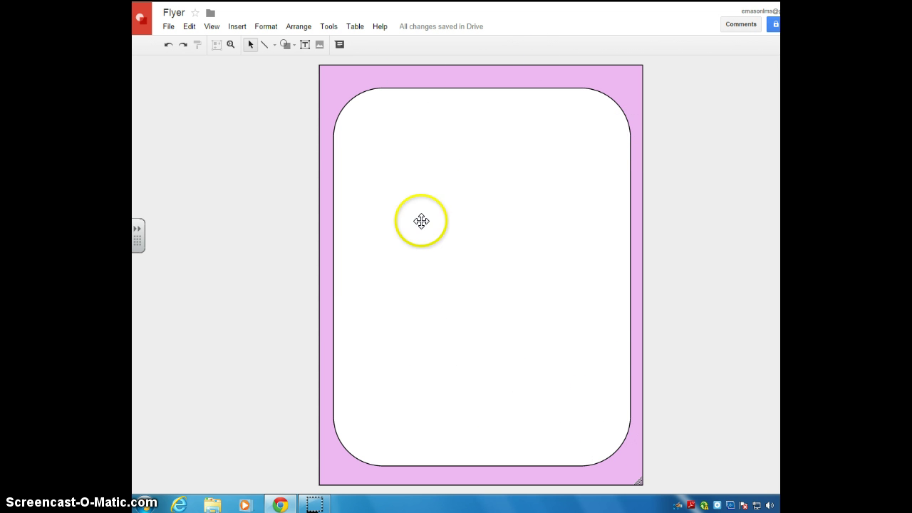
left_click(476, 220)
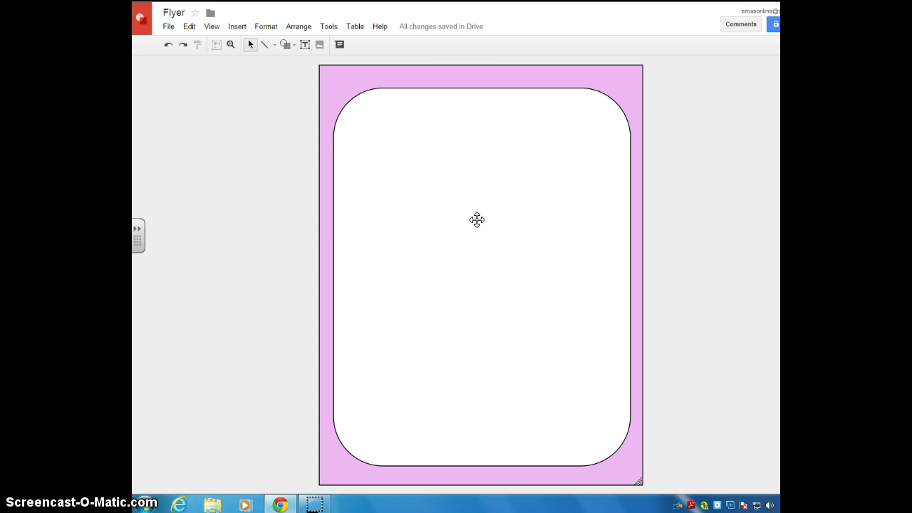
left_click(470, 215)
- Draw a wide banner rectangle near the top of the card and fill it pink
left_click(289, 45)
mouse_move(307, 66)
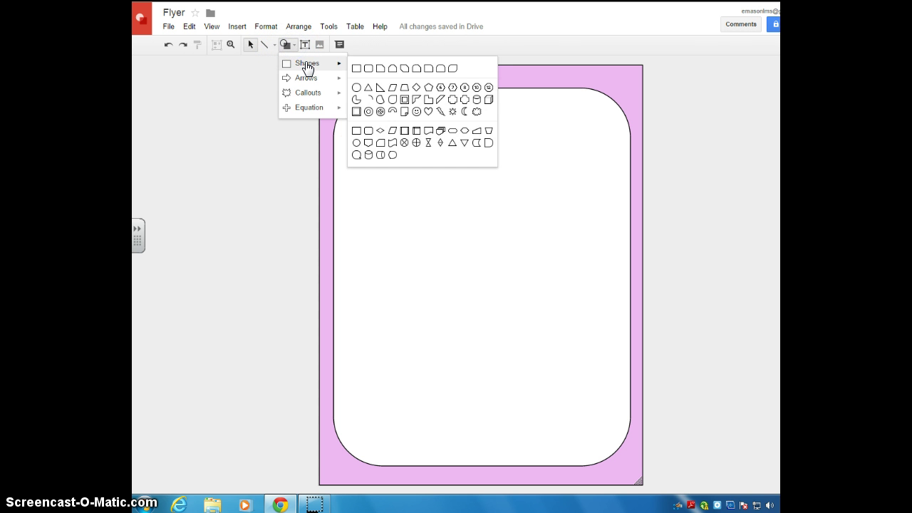
left_click(357, 69)
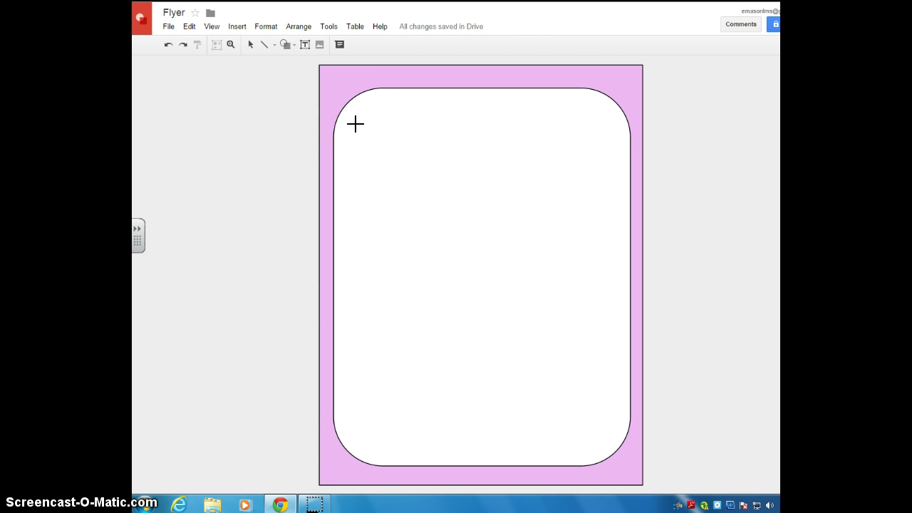
left_click_drag(358, 120, 607, 182)
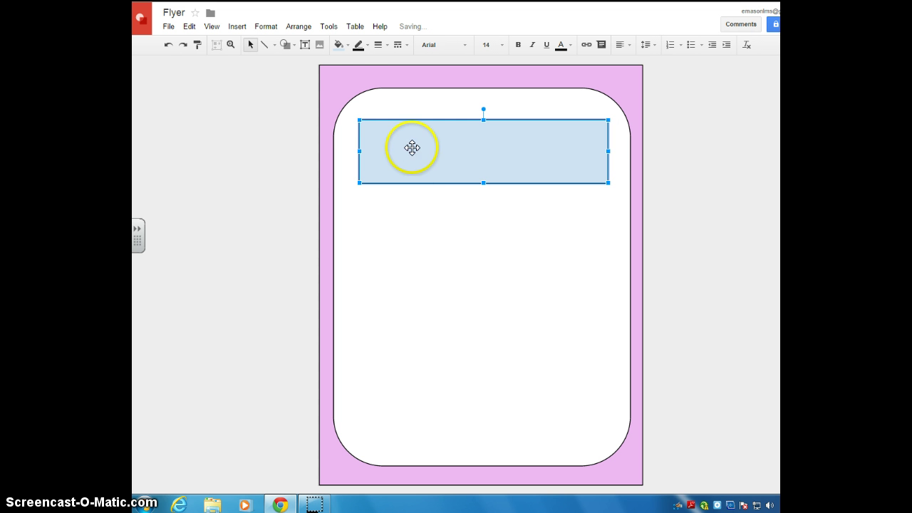
left_click(346, 45)
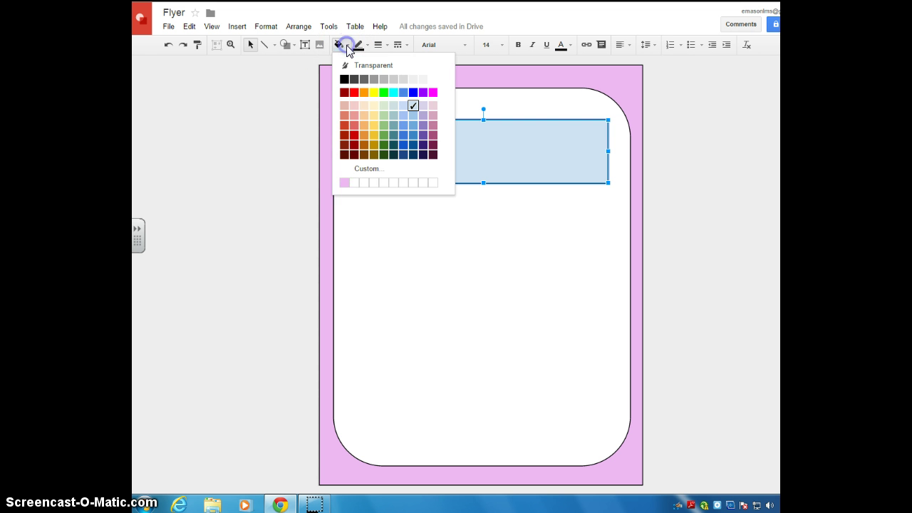
left_click(345, 182)
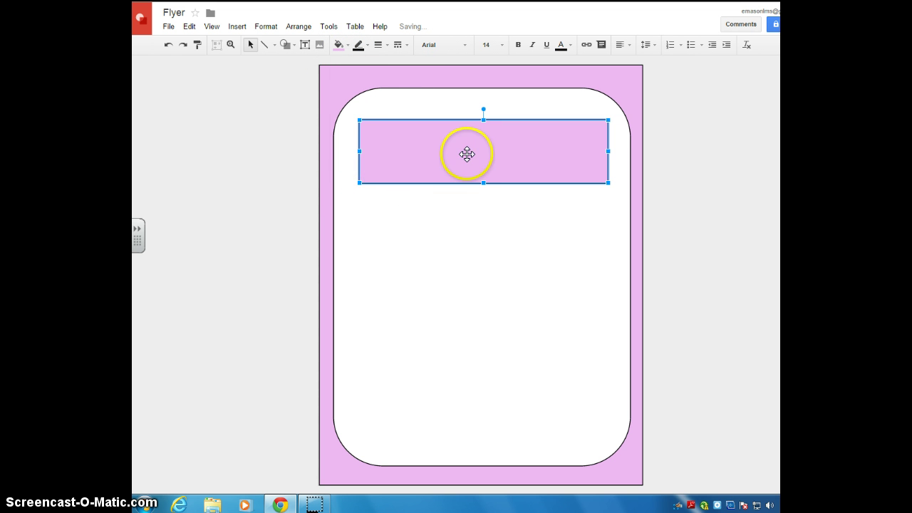
- Give the banner a purple, 4px, dotted border
left_click(367, 47)
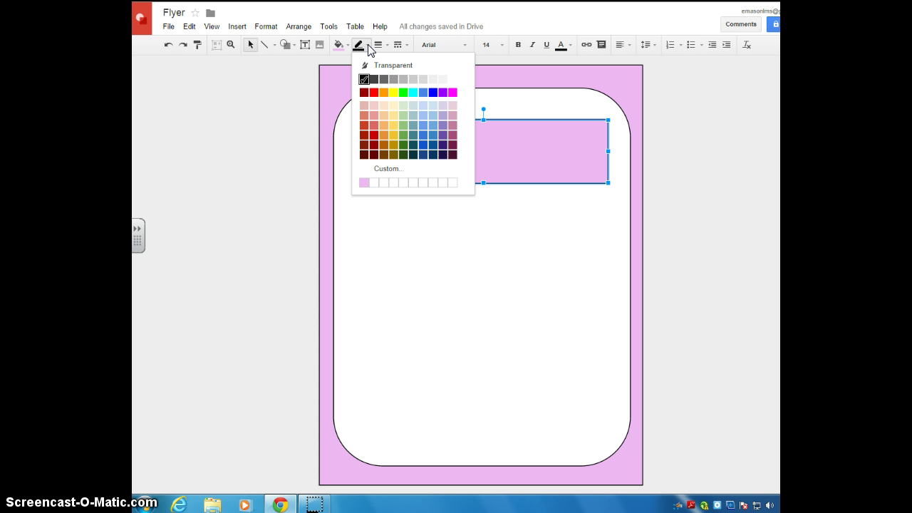
left_click(442, 93)
left_click(433, 256)
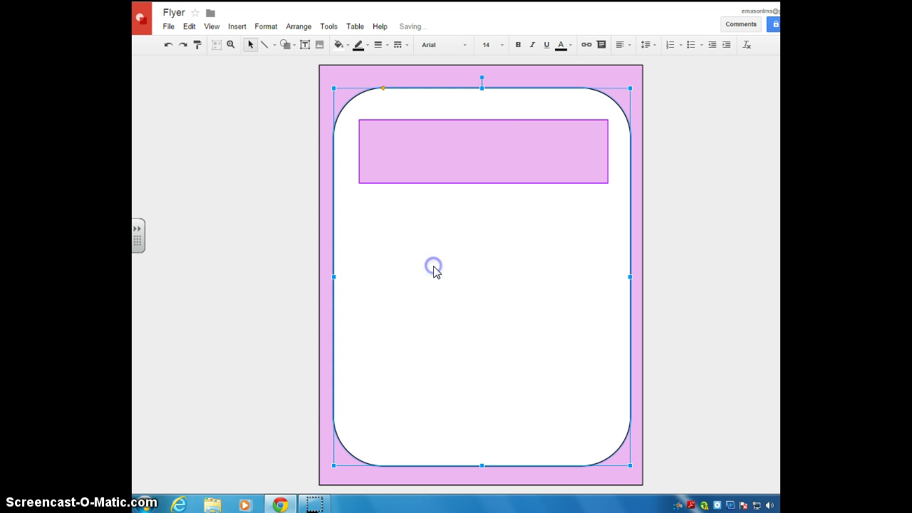
left_click(514, 125)
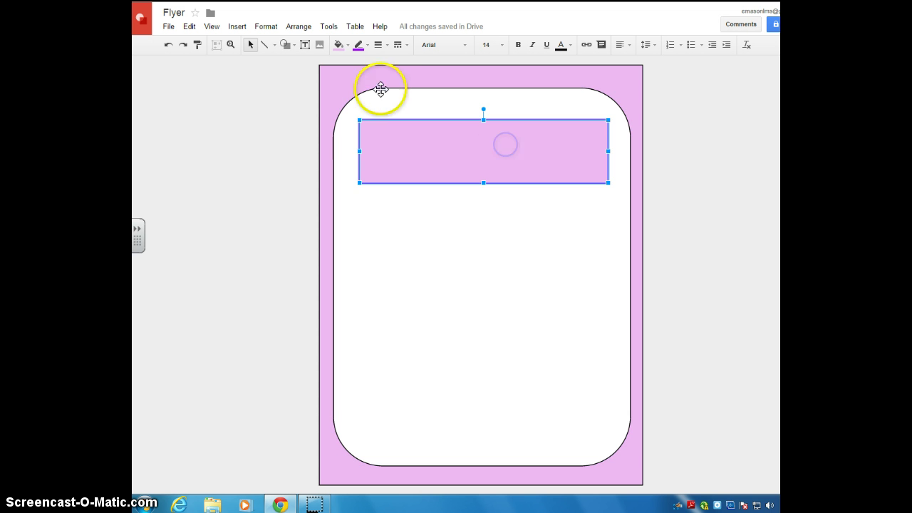
left_click(386, 47)
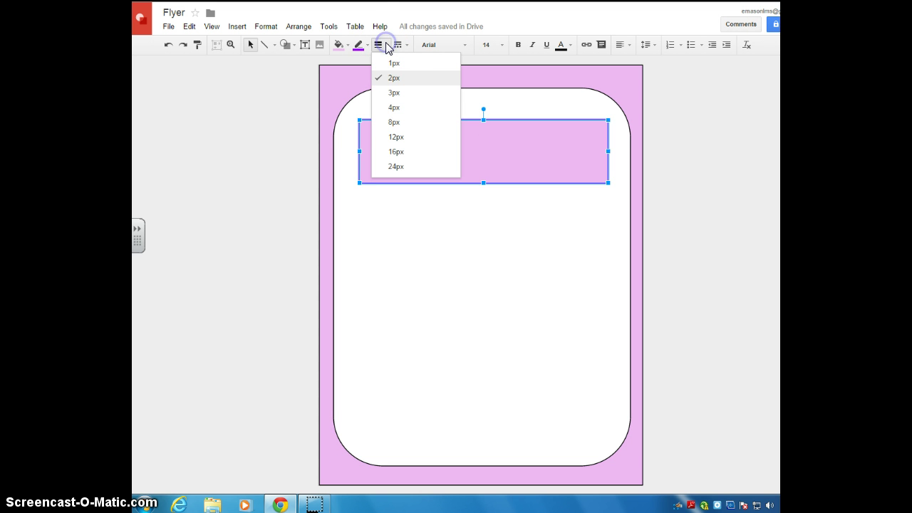
left_click(399, 112)
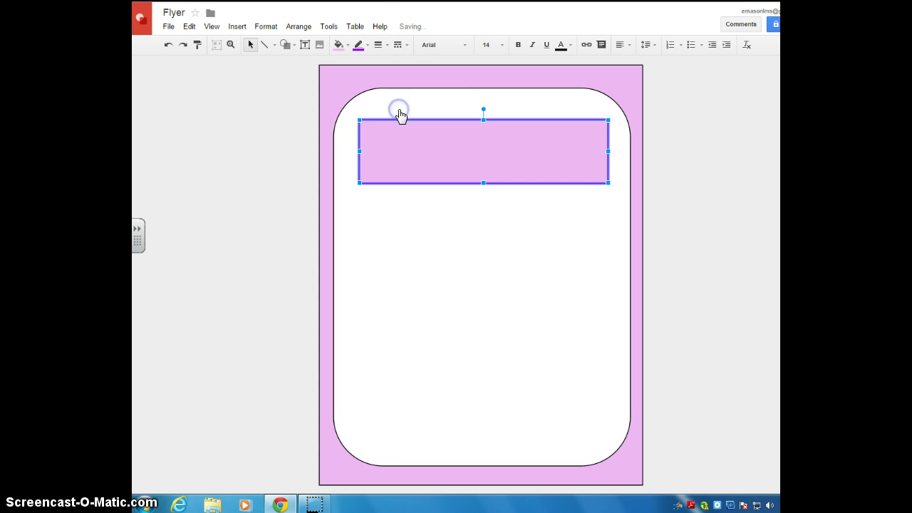
left_click(448, 239)
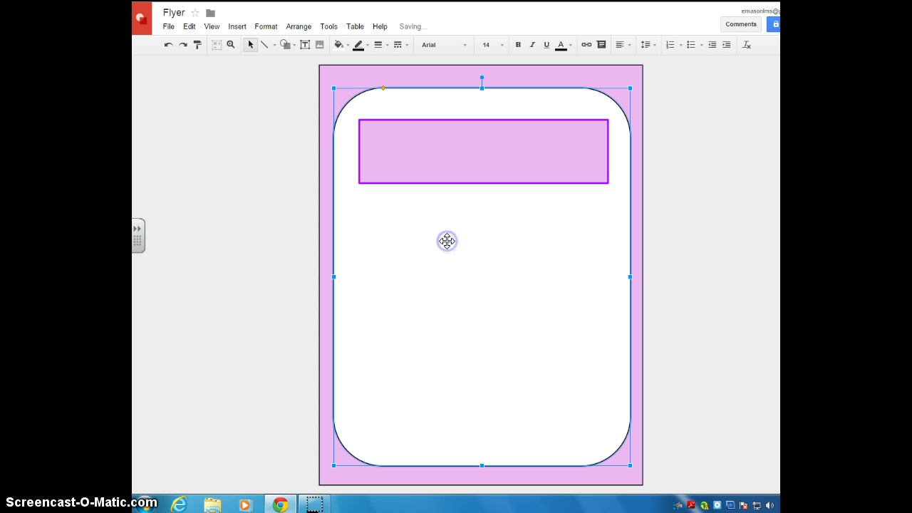
left_click(466, 149)
left_click(407, 47)
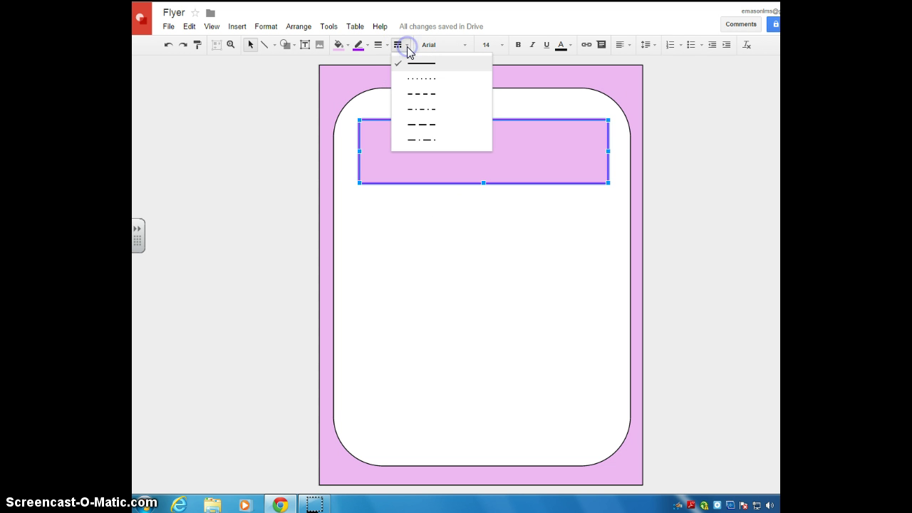
left_click(420, 78)
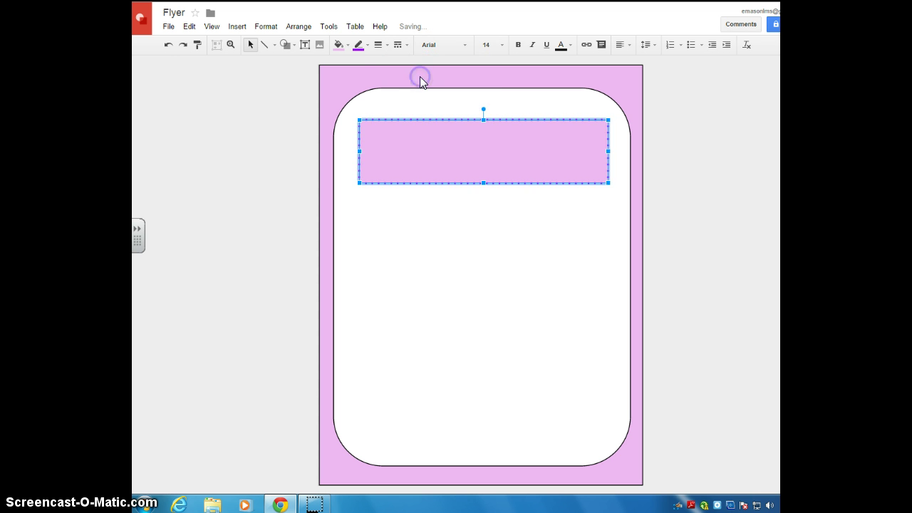
left_click(456, 275)
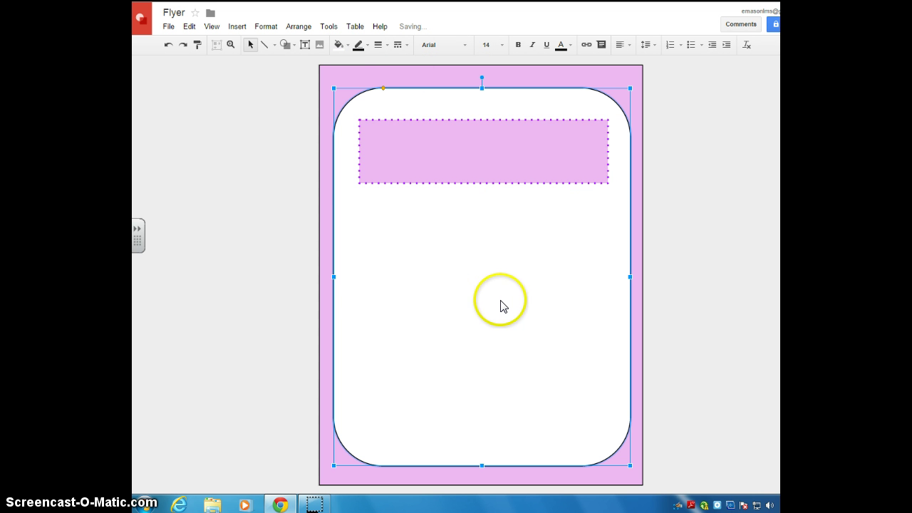
left_click(495, 159)
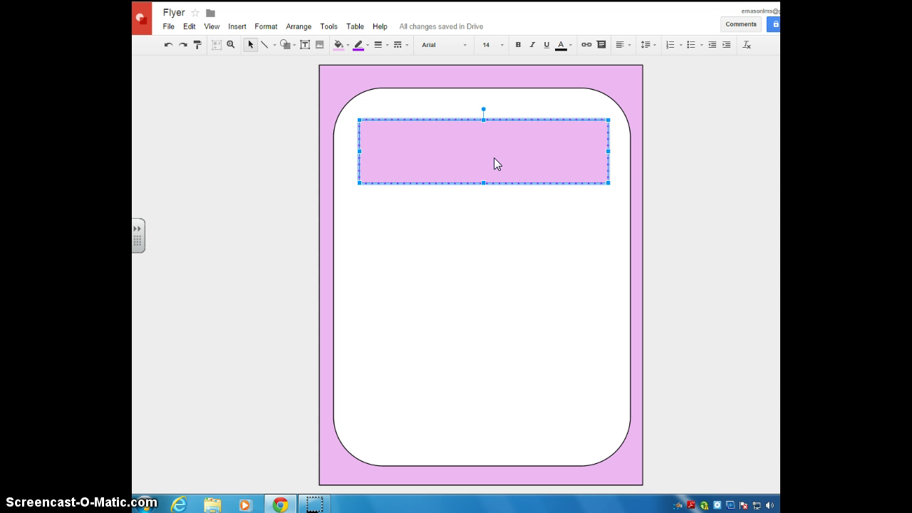
- Type 'Let's Celebrate!!!' into the pink banner
left_click(450, 256)
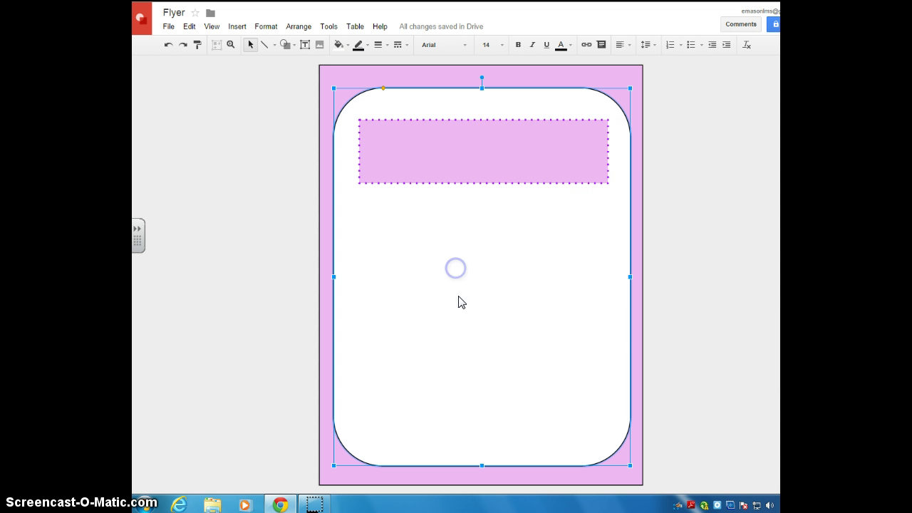
left_click(462, 175)
left_click(470, 141)
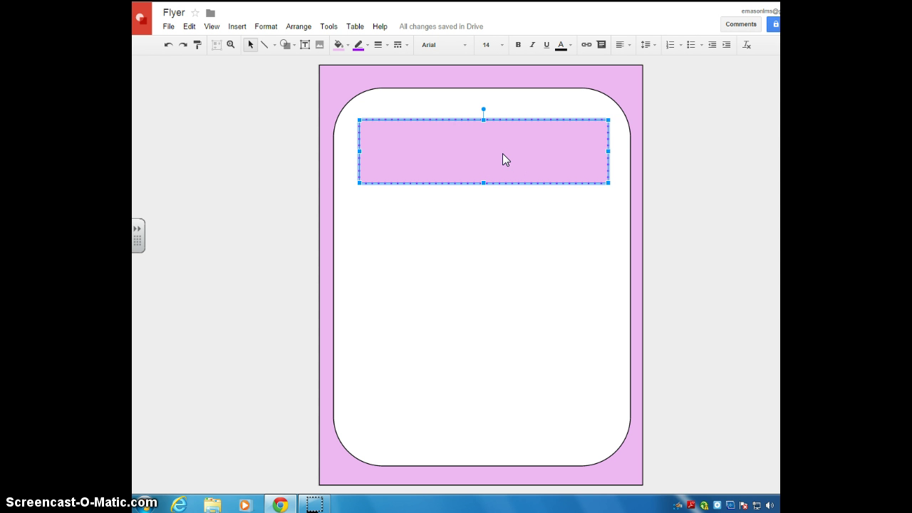
type("Let's ")
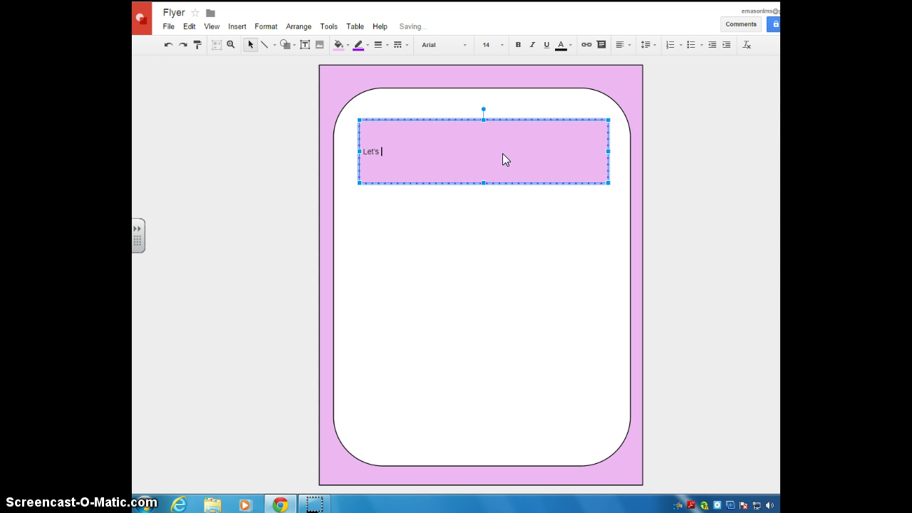
type("Celebrate!!!")
left_click(403, 156)
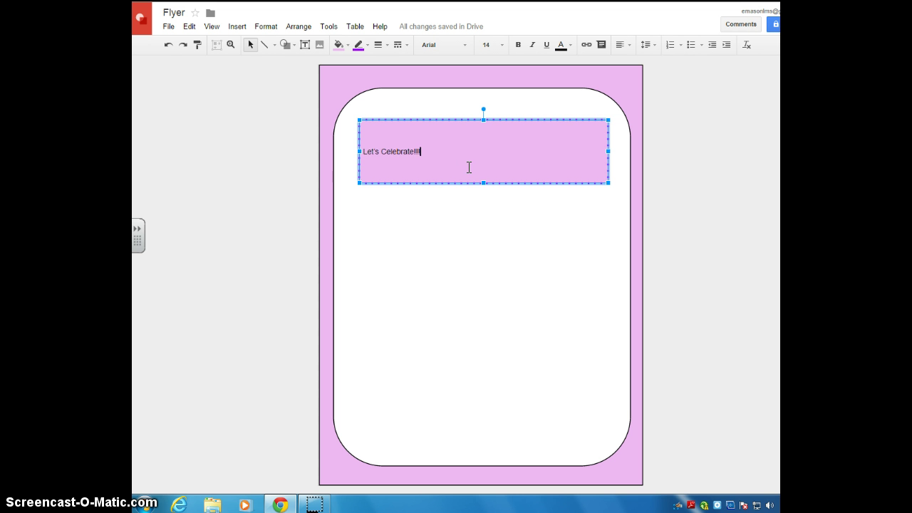
left_click(372, 151)
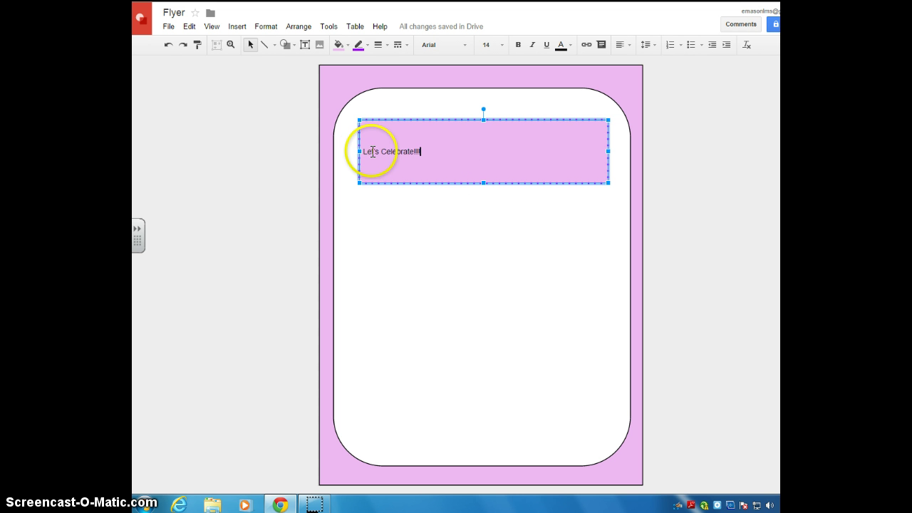
- Centre-align the 'Let's Celebrate!!!' heading in the banner
left_click(420, 151)
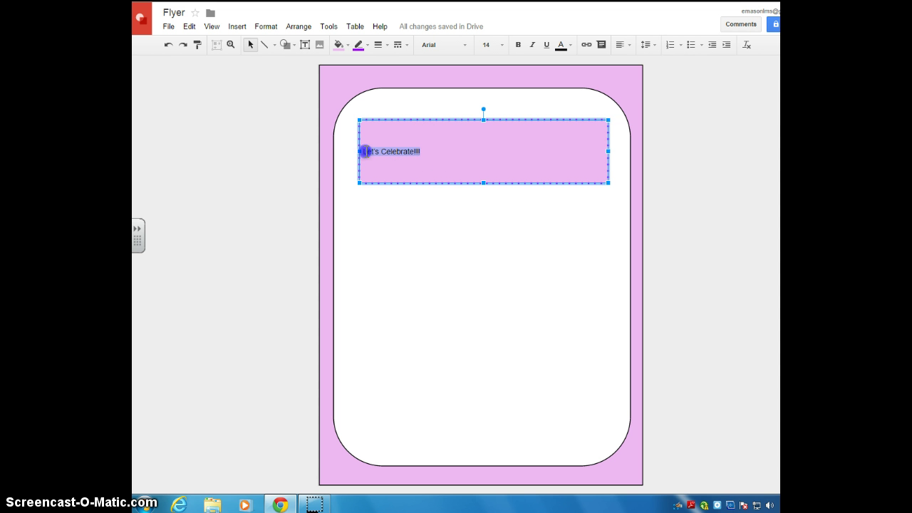
left_click(628, 46)
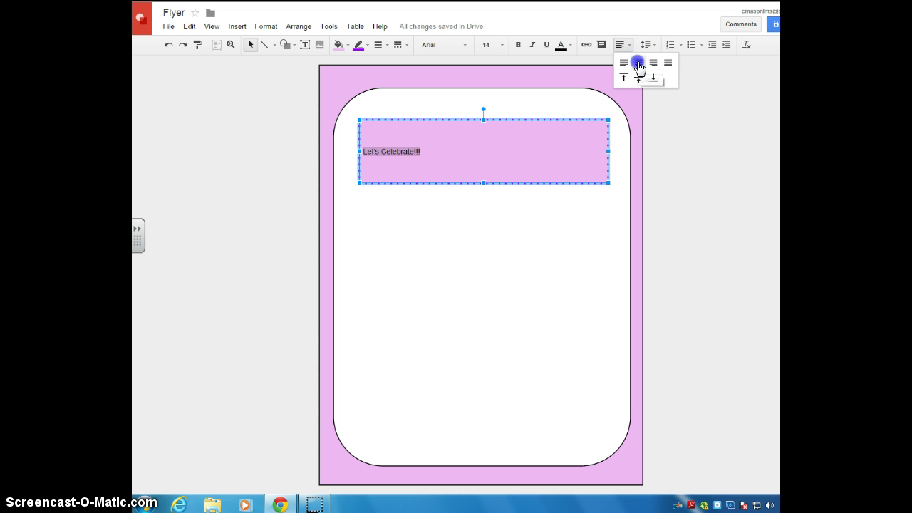
left_click(638, 64)
mouse_move(640, 68)
left_mouse_down()
mouse_move(563, 86)
mouse_move(547, 63)
left_mouse_up()
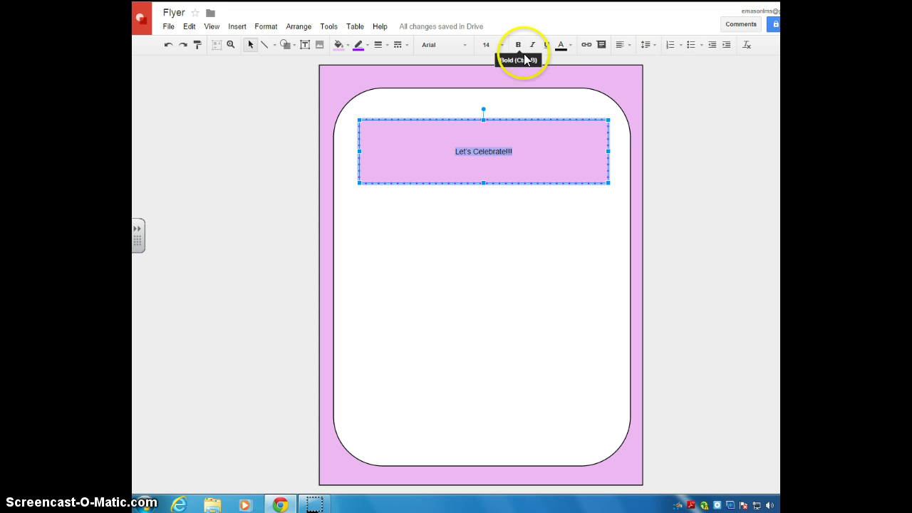
- Make the heading cyan, 48-point Calligraffitti
left_click(571, 45)
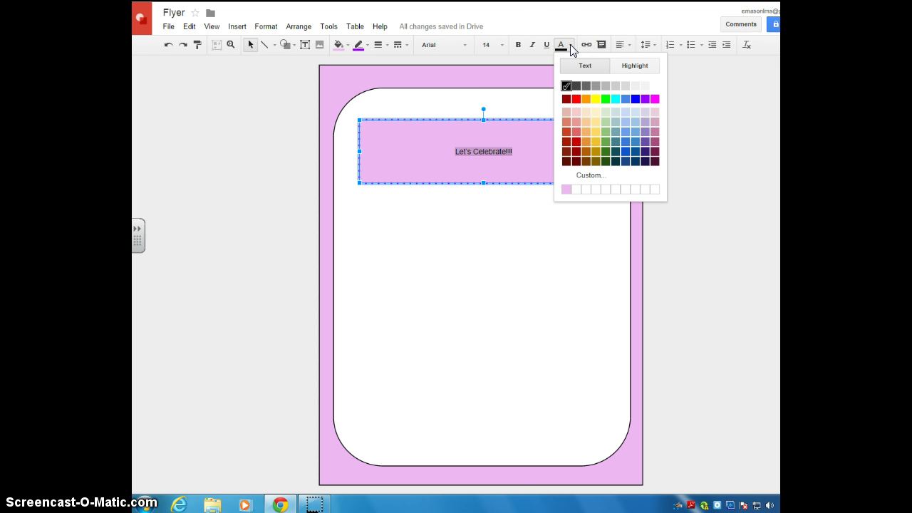
left_click(616, 98)
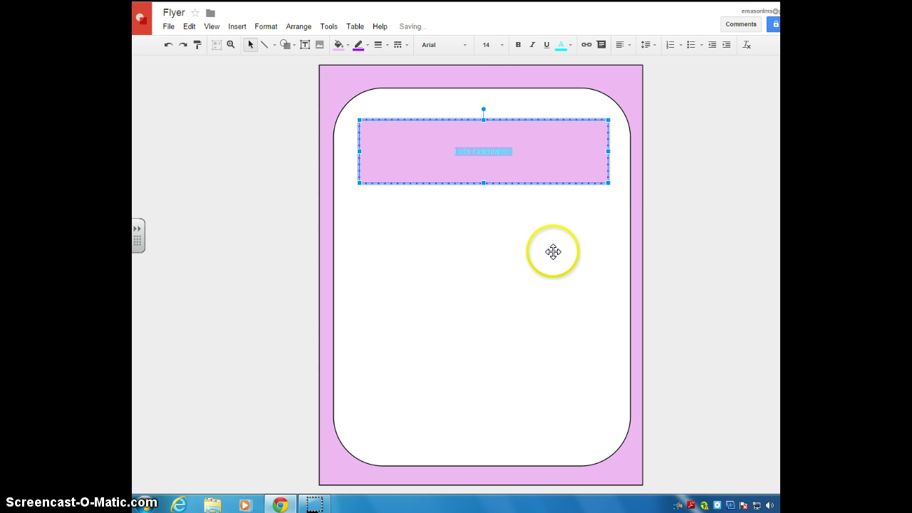
left_click(502, 45)
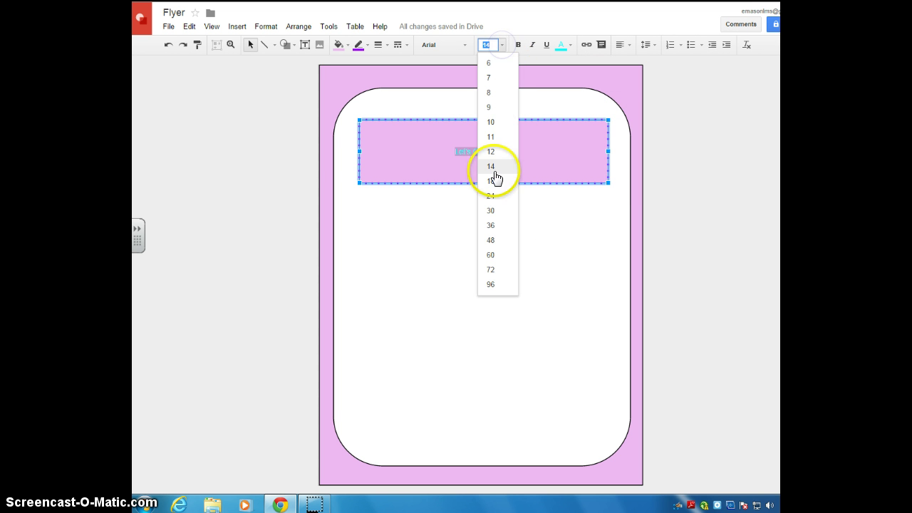
left_click(495, 240)
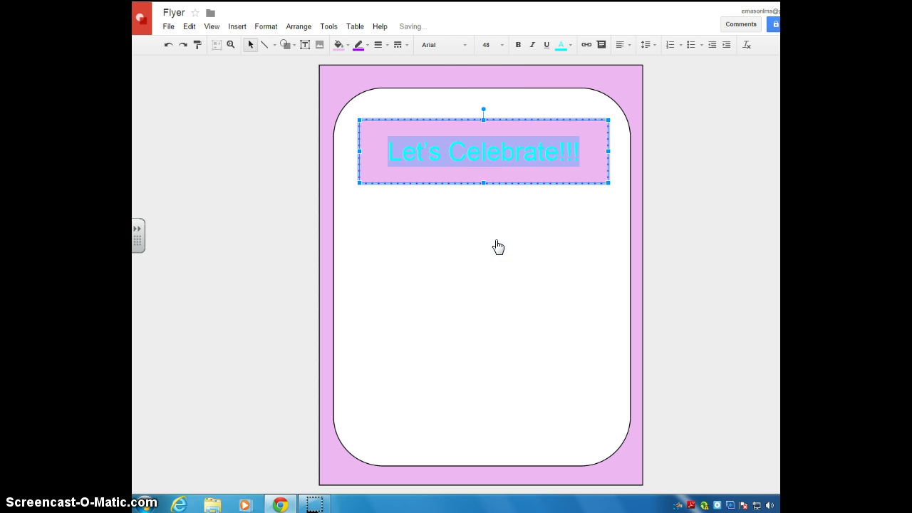
left_click(465, 47)
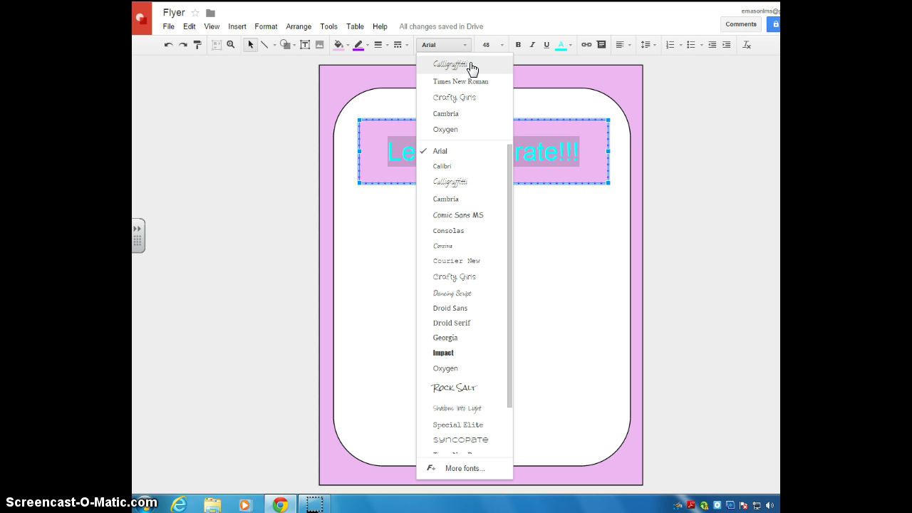
left_click(470, 65)
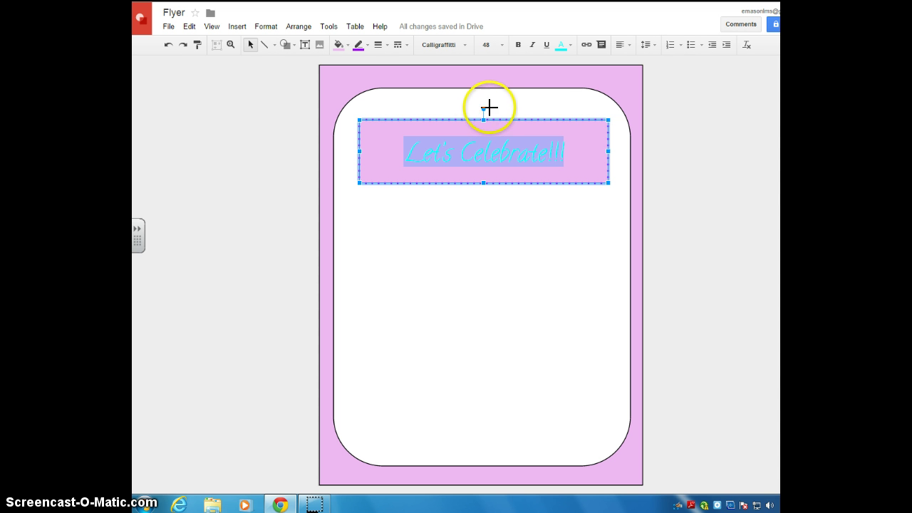
- Rotate the heading text box to vertical and move it down and left
left_click(566, 119)
left_click_drag(568, 185, 570, 120)
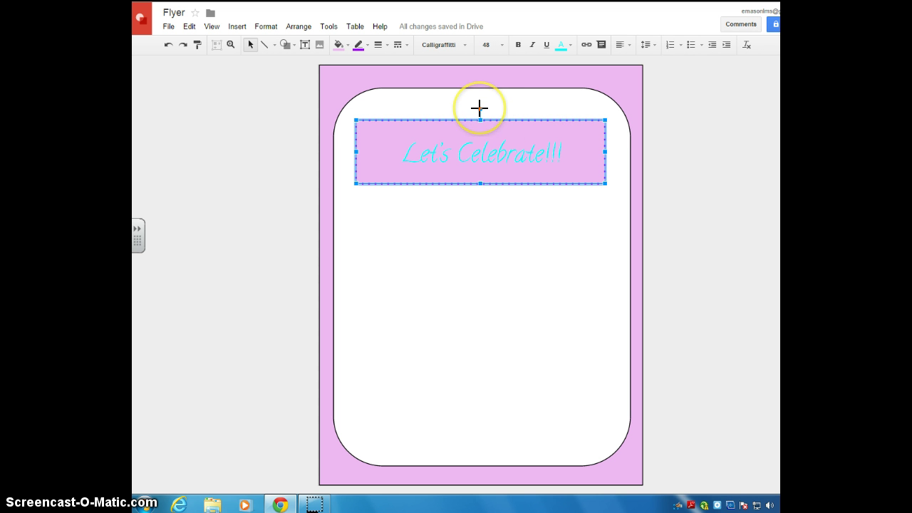
left_click_drag(479, 108, 464, 105)
left_click(540, 282)
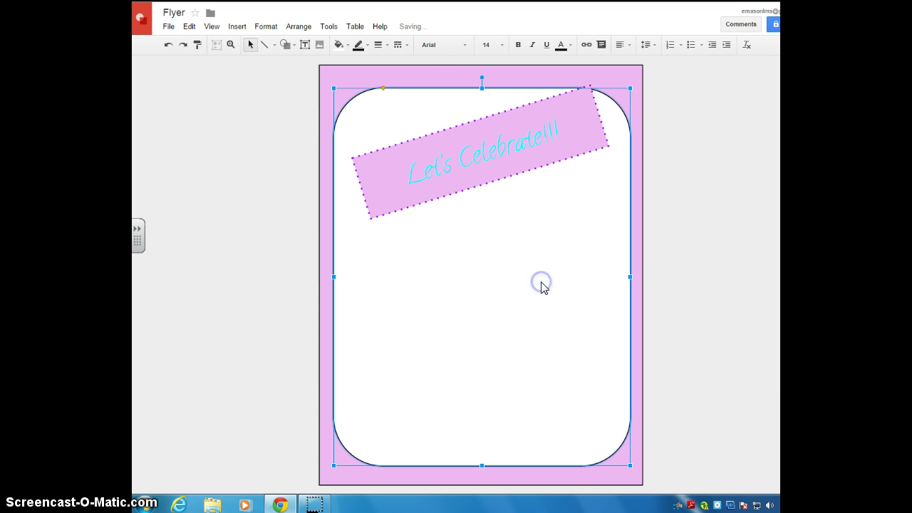
left_click(480, 127)
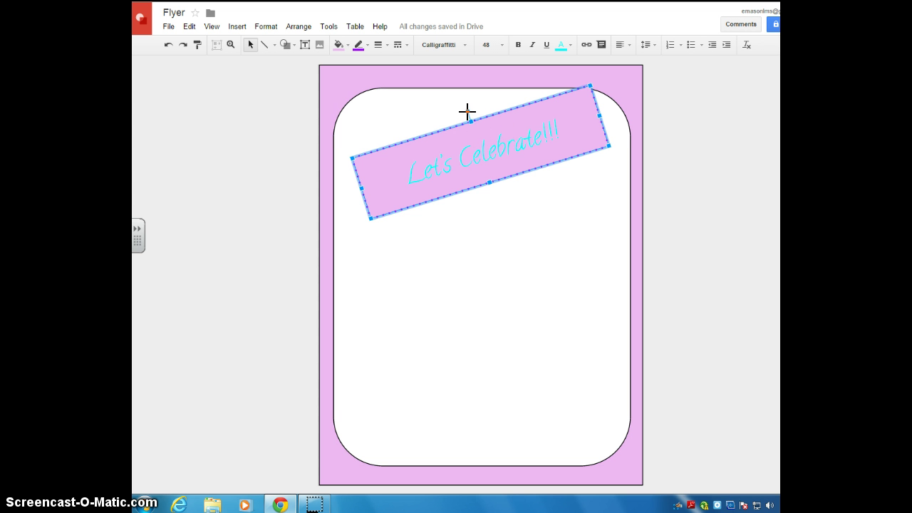
left_click_drag(467, 110, 401, 150)
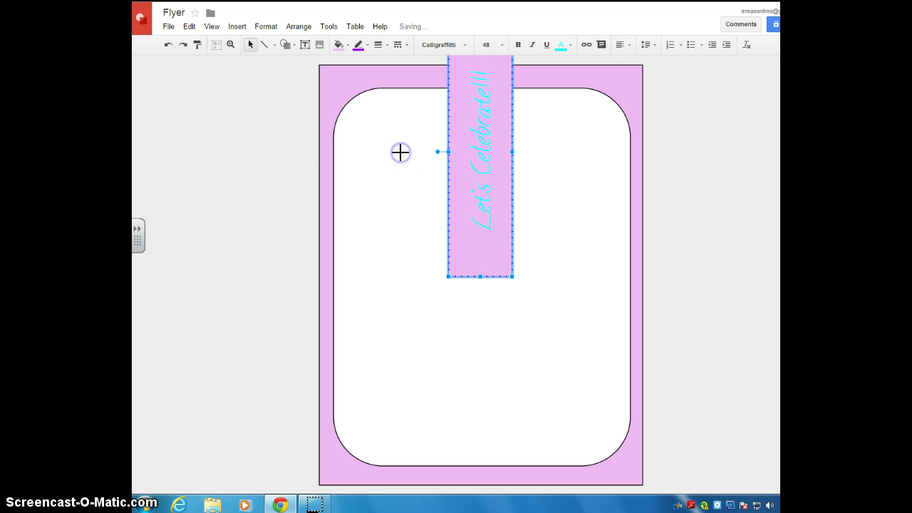
left_click_drag(478, 149, 460, 200)
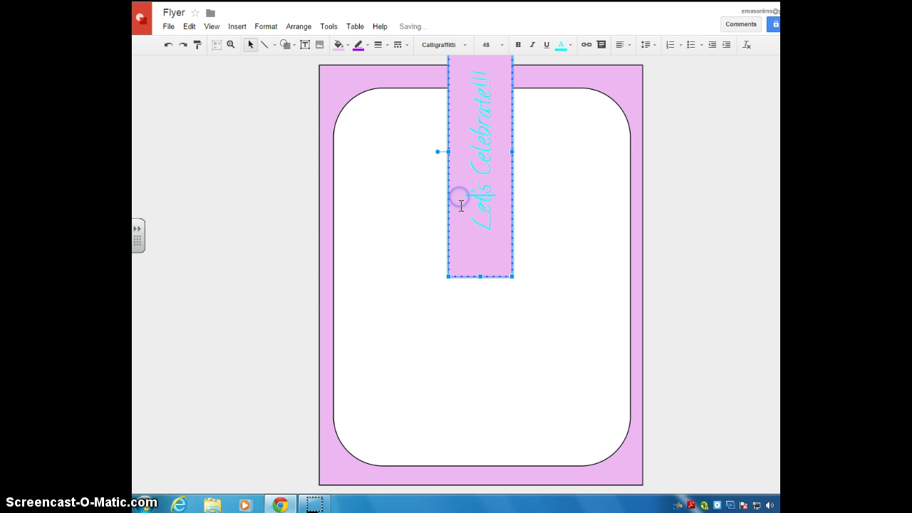
left_click_drag(456, 271, 368, 397)
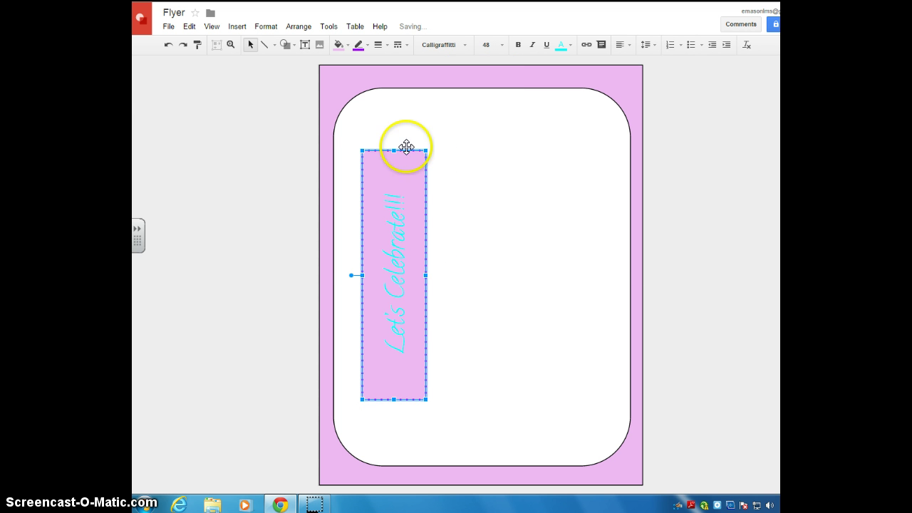
- Resize and level the banner, then place it at the top of the white panel
left_click_drag(393, 150, 394, 105)
left_click_drag(394, 399, 392, 442)
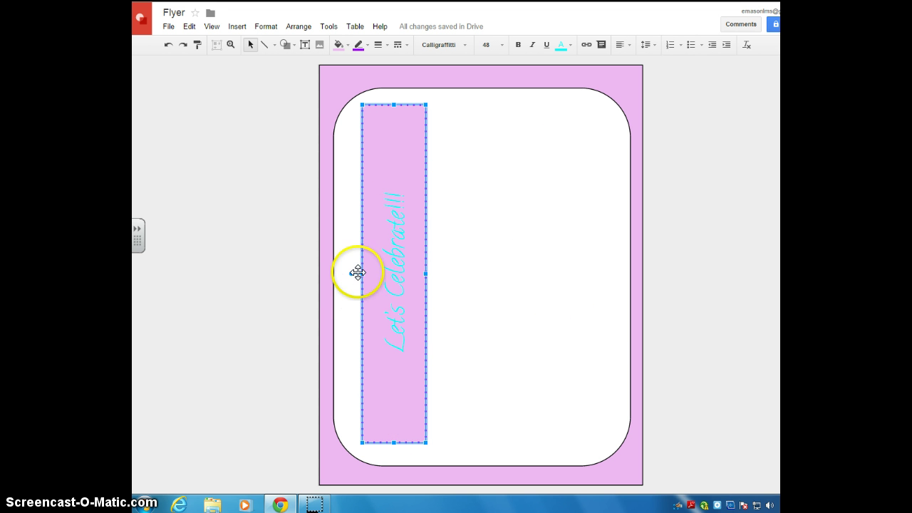
left_click_drag(350, 273, 395, 240)
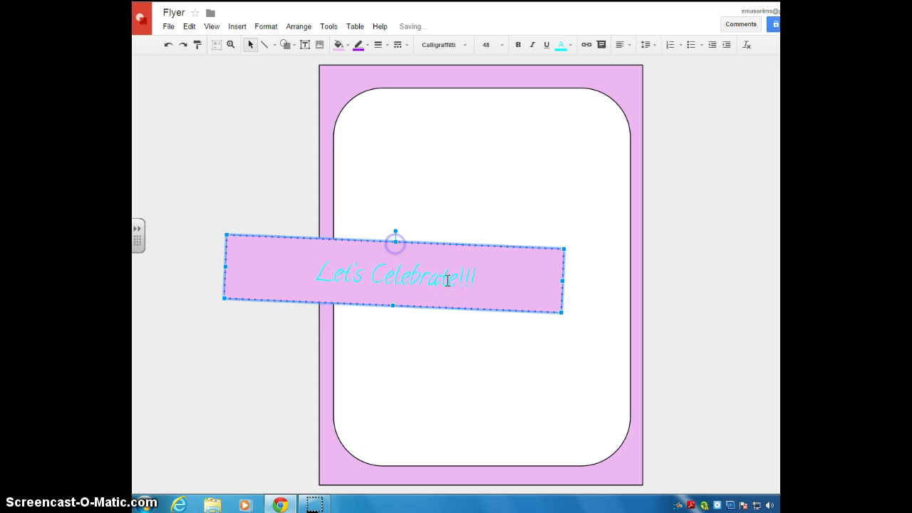
left_click_drag(435, 273, 594, 117)
left_click(503, 277)
left_click_drag(642, 153, 544, 157)
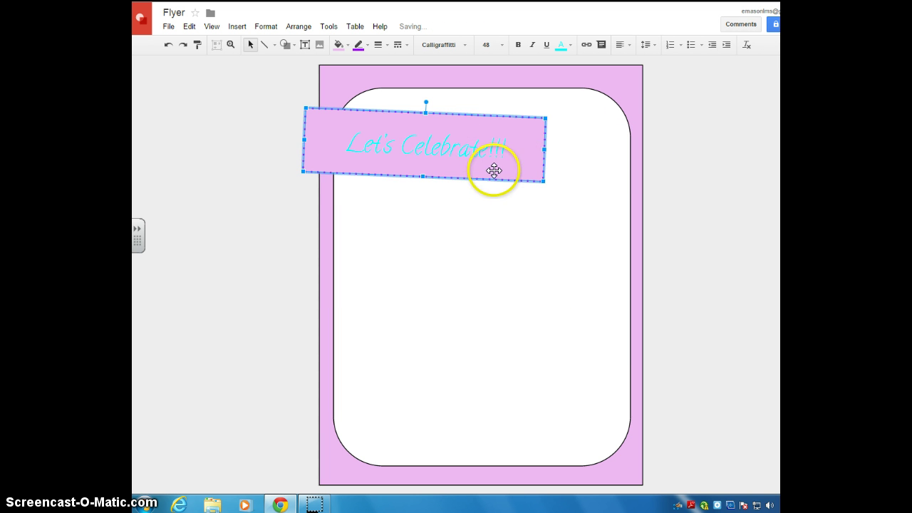
left_click_drag(492, 171, 554, 166)
left_click_drag(491, 114, 485, 100)
left_click(524, 293)
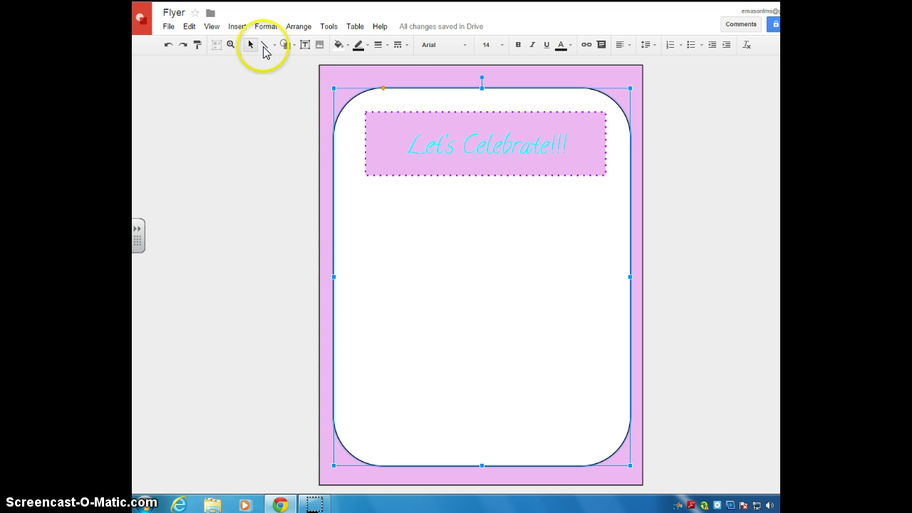
- Draw a closed freeform curve shape below the header
left_click(274, 45)
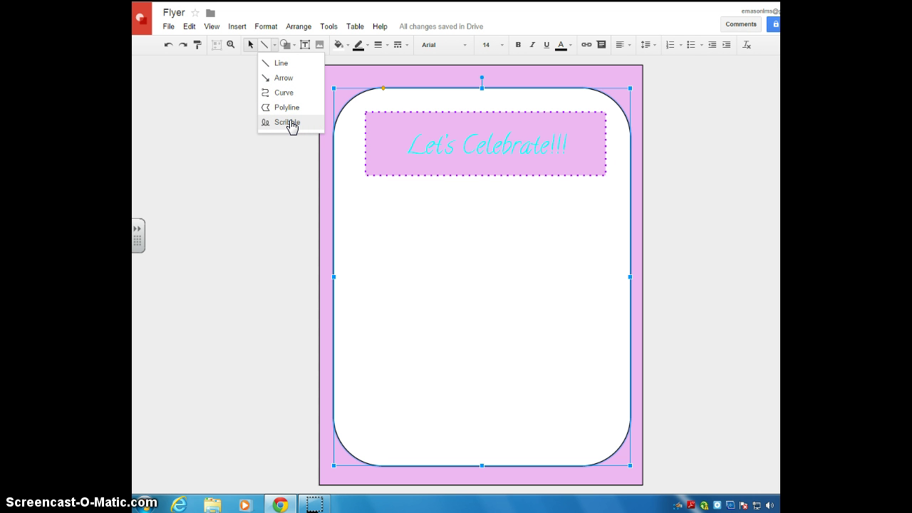
left_click(285, 94)
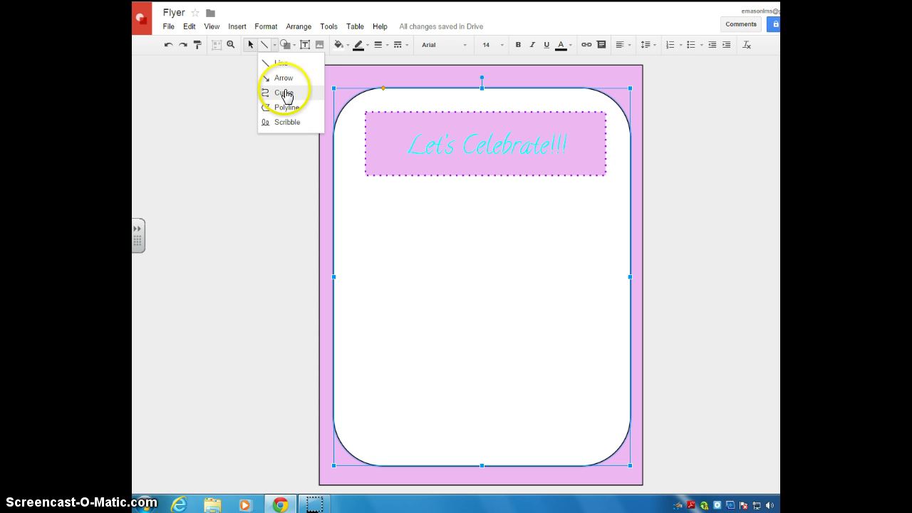
left_click(372, 237)
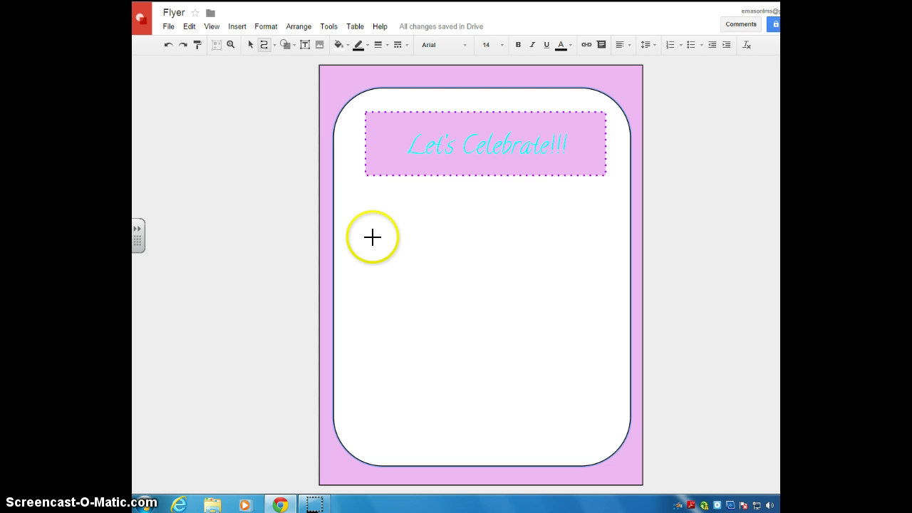
left_click(419, 233)
left_click(389, 284)
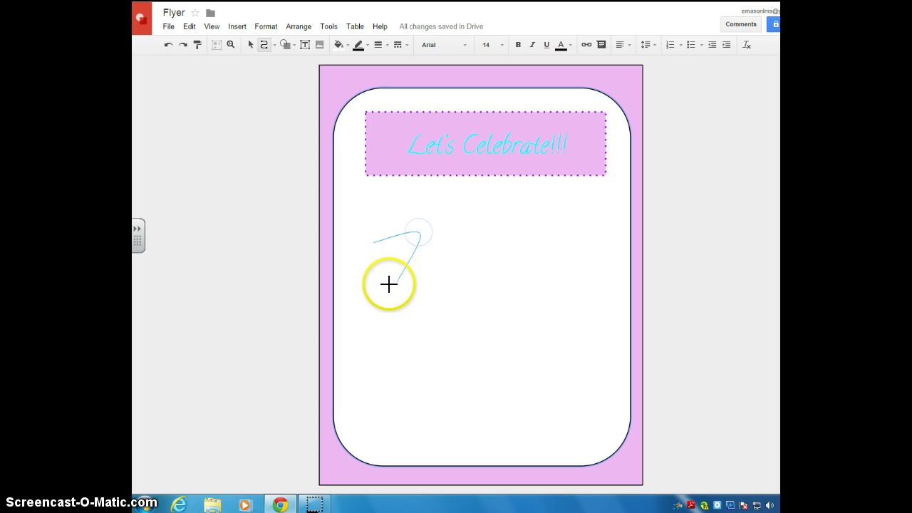
left_click(407, 356)
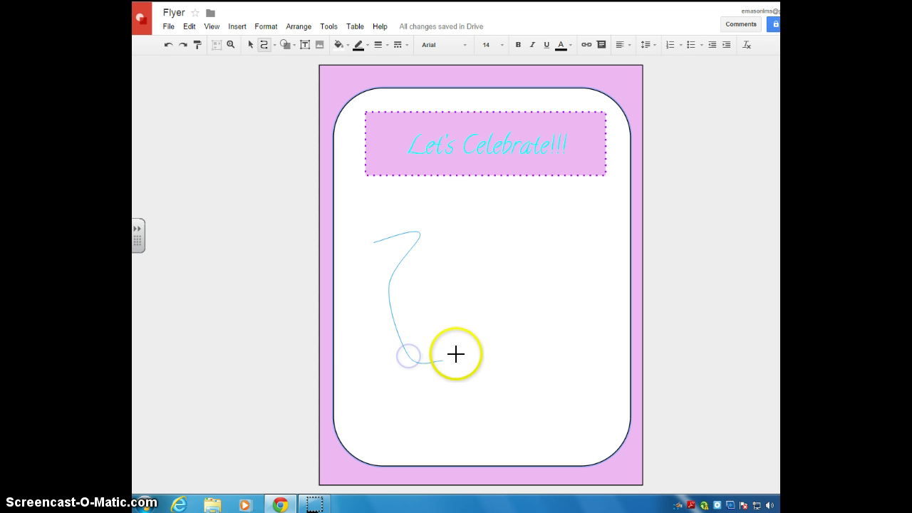
left_click(483, 329)
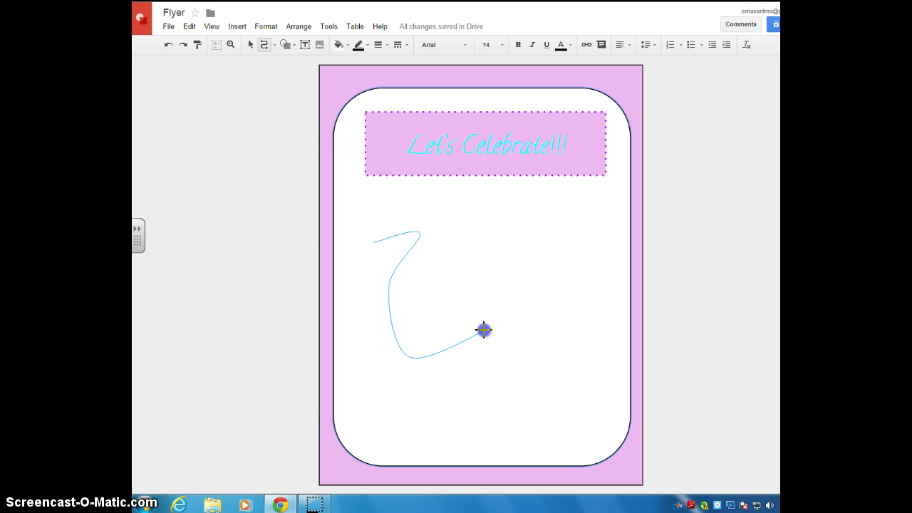
left_click(486, 254)
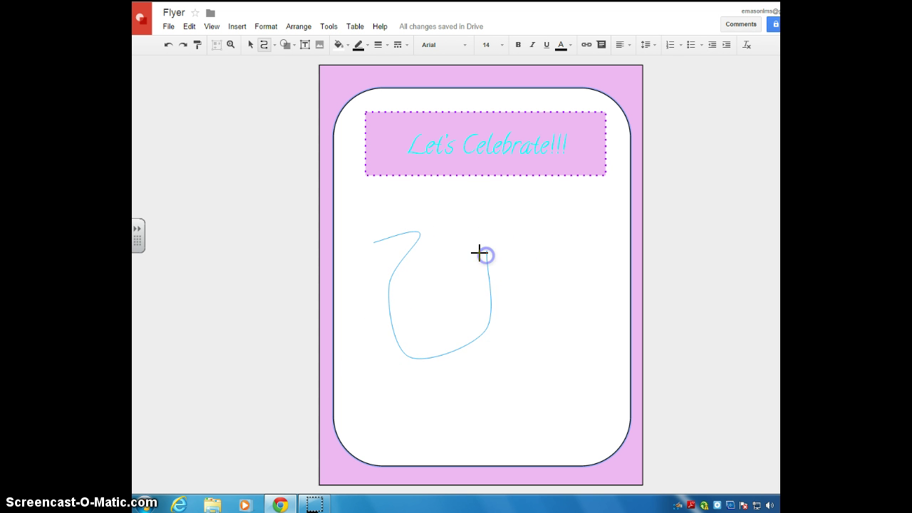
left_click(425, 286)
left_click(466, 224)
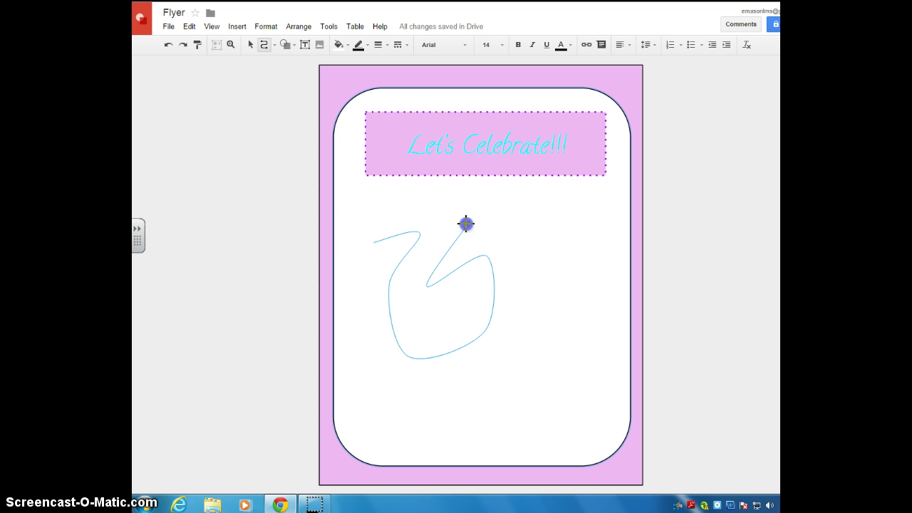
left_click(381, 195)
left_click(367, 232)
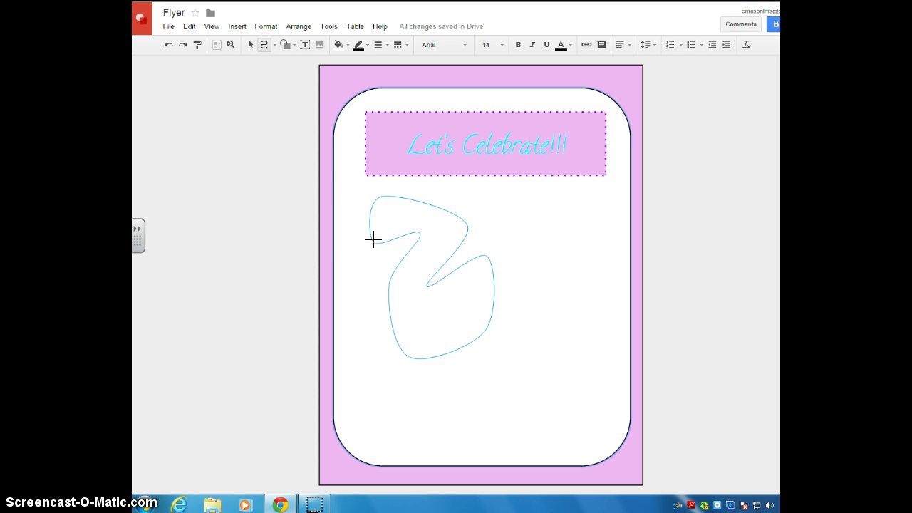
left_click(373, 240)
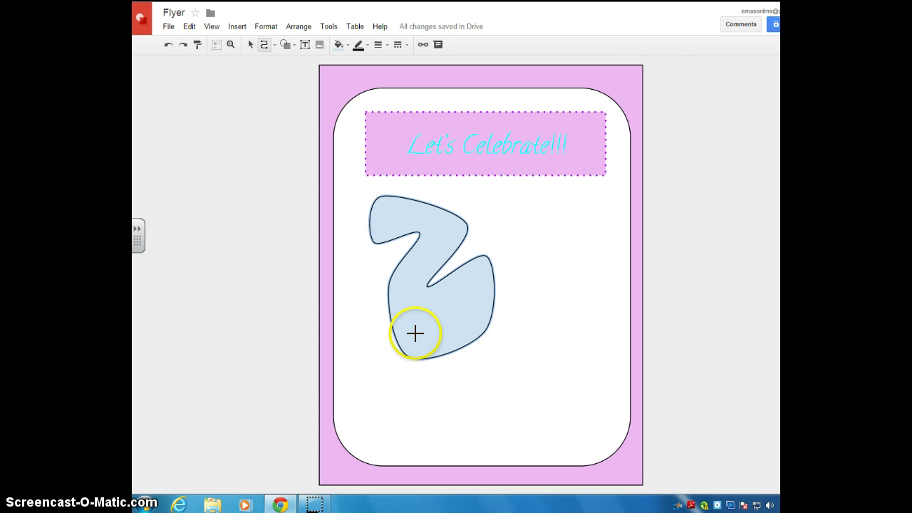
- Fill the curve shape yellow and give it a red outline
left_click(344, 46)
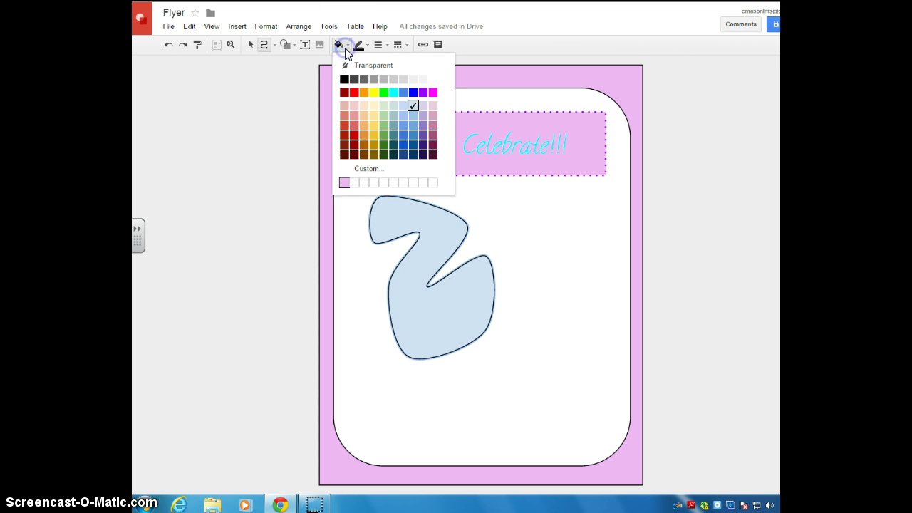
left_click(373, 92)
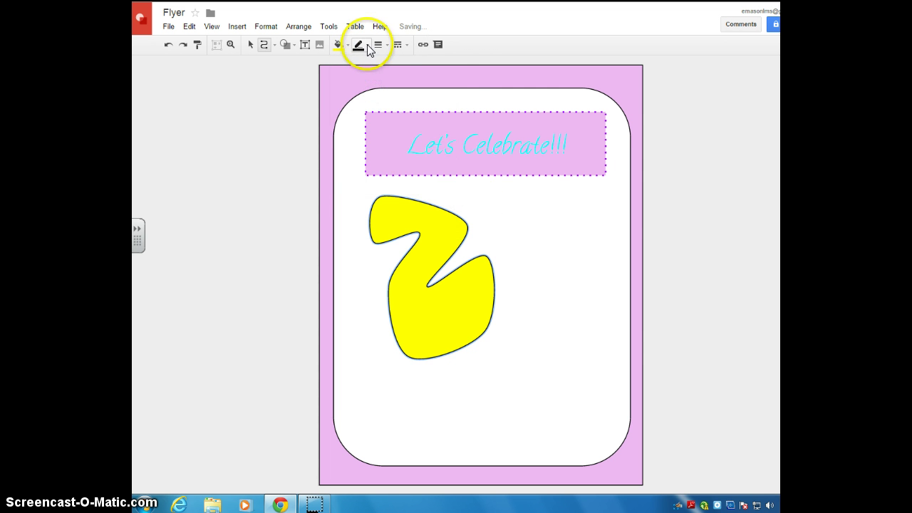
left_click(367, 48)
left_click(373, 92)
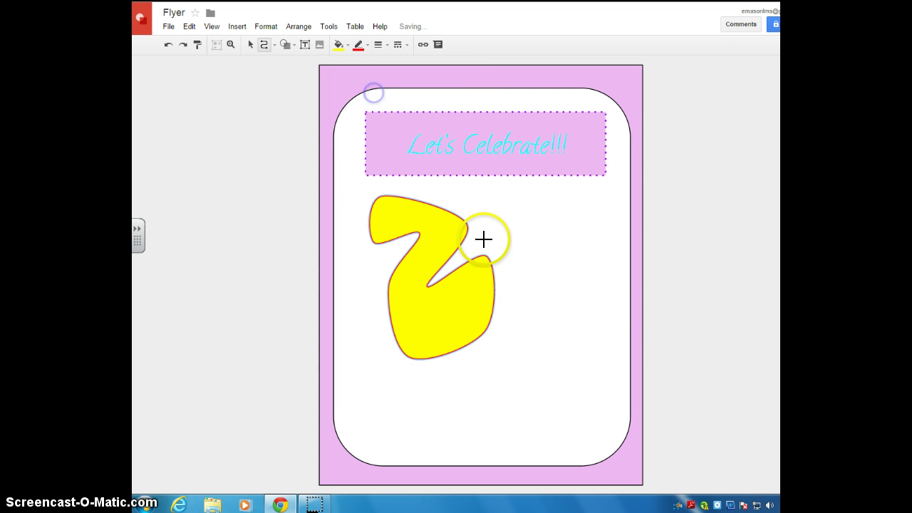
mouse_move(513, 246)
left_mouse_down()
mouse_move(629, 310)
mouse_move(532, 286)
mouse_move(541, 275)
mouse_move(253, 38)
mouse_move(489, 321)
mouse_move(309, 130)
mouse_move(262, 47)
left_mouse_up()
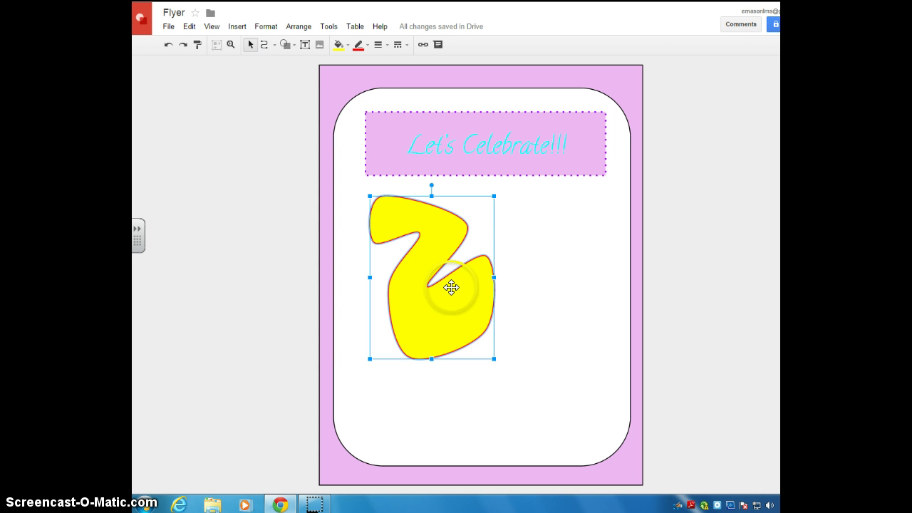
- Drag the yellow shape over to the left end of the header
left_click_drag(418, 235, 544, 262)
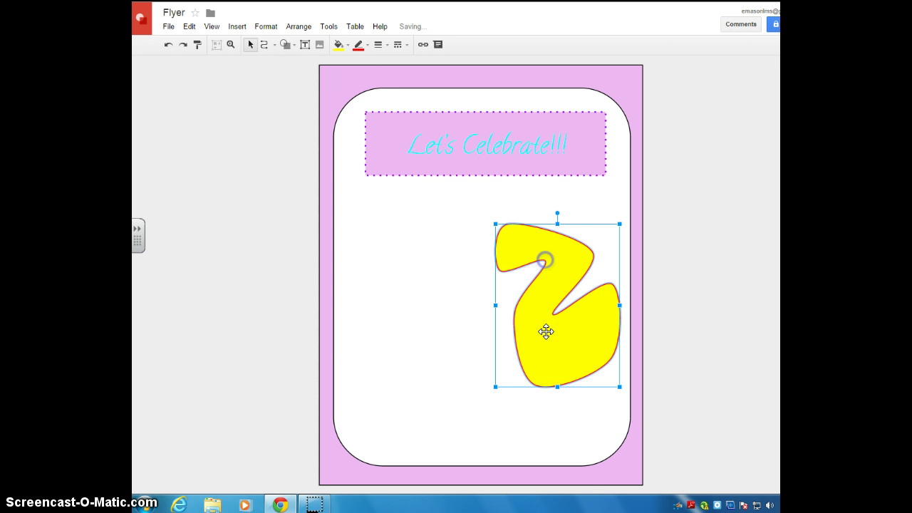
left_click_drag(554, 328, 540, 258)
left_click(534, 370)
left_click(546, 255)
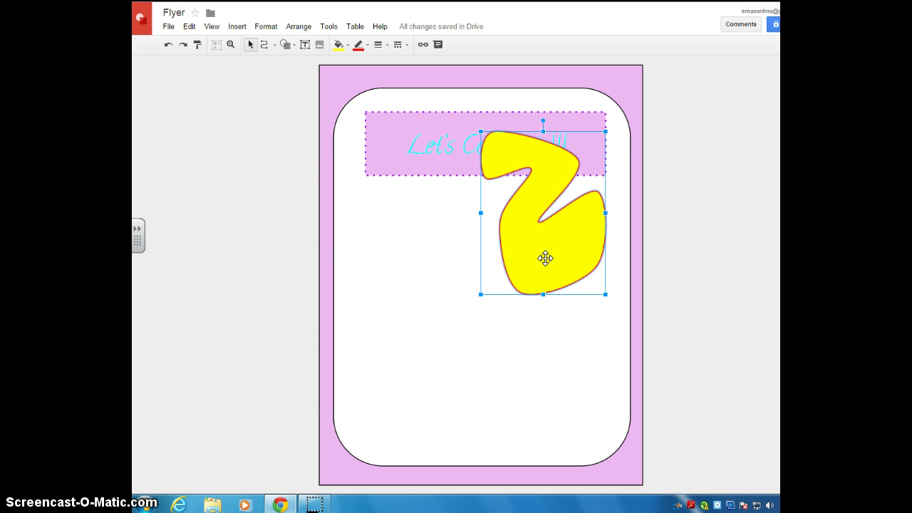
left_click_drag(545, 258, 441, 238)
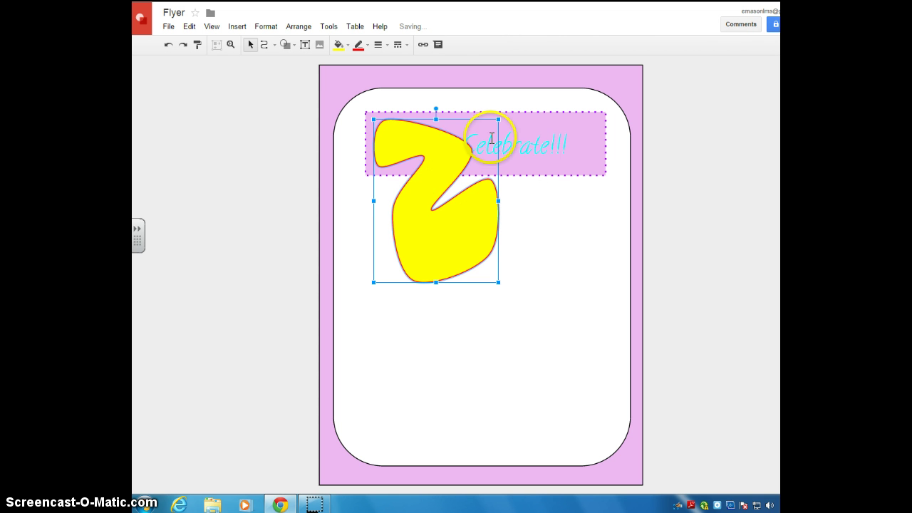
- Reselect the yellow shape and bring up its Order options
left_click(430, 156)
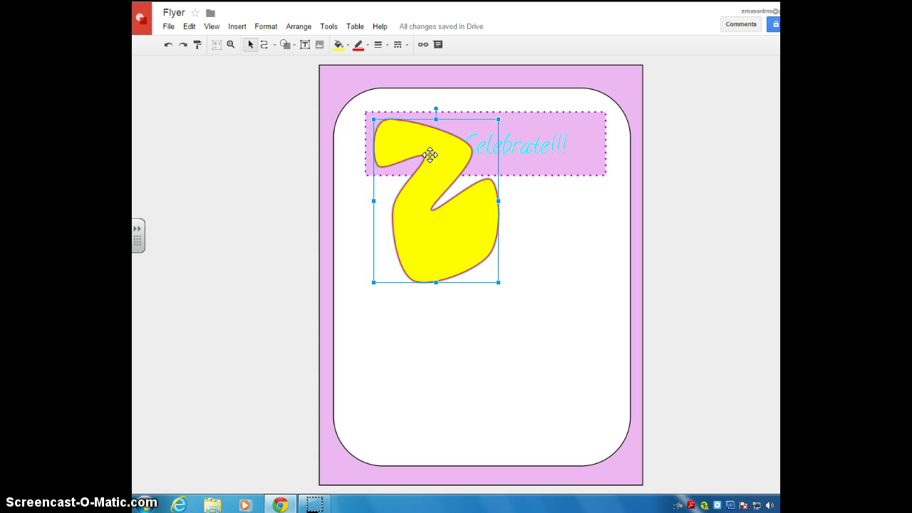
left_click(408, 196)
left_click(439, 157)
left_click(433, 214)
left_click(413, 211)
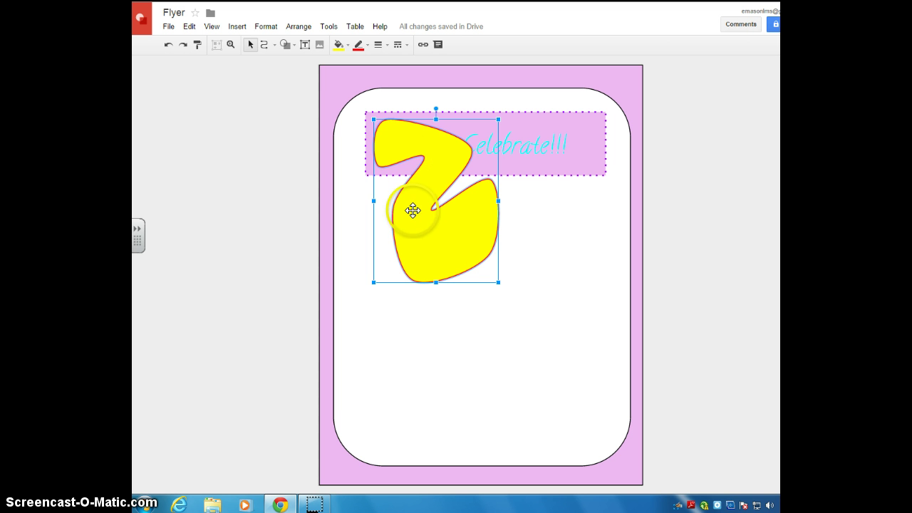
right_click(421, 216)
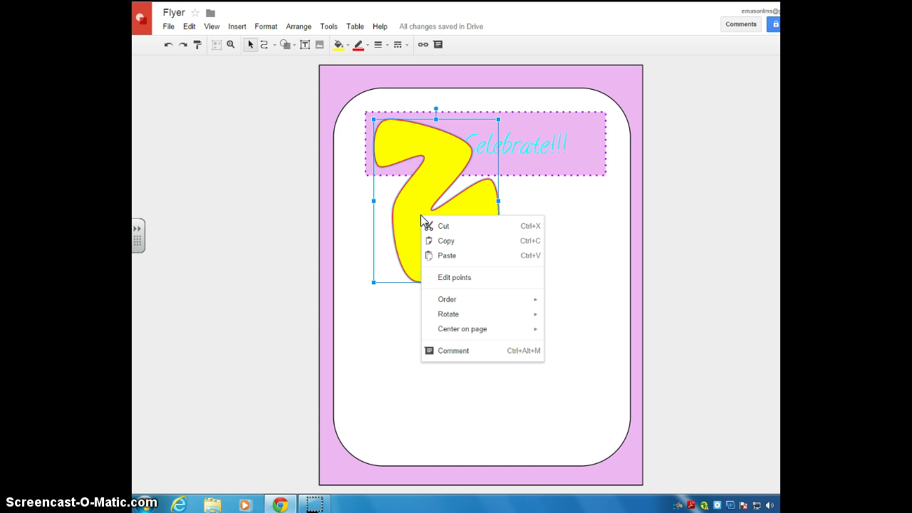
mouse_move(462, 305)
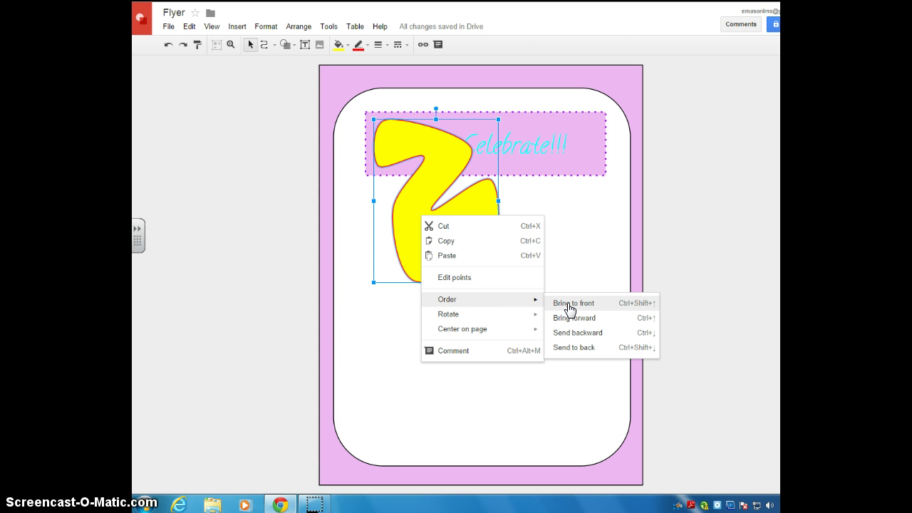
- Send the yellow shape to the back, then select the white panel, header text box and border in turn
left_click(575, 348)
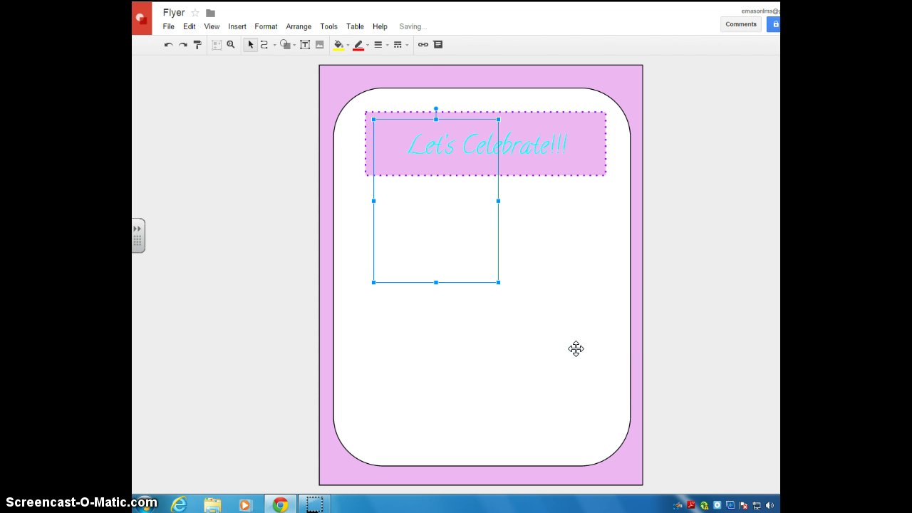
right_click(401, 203)
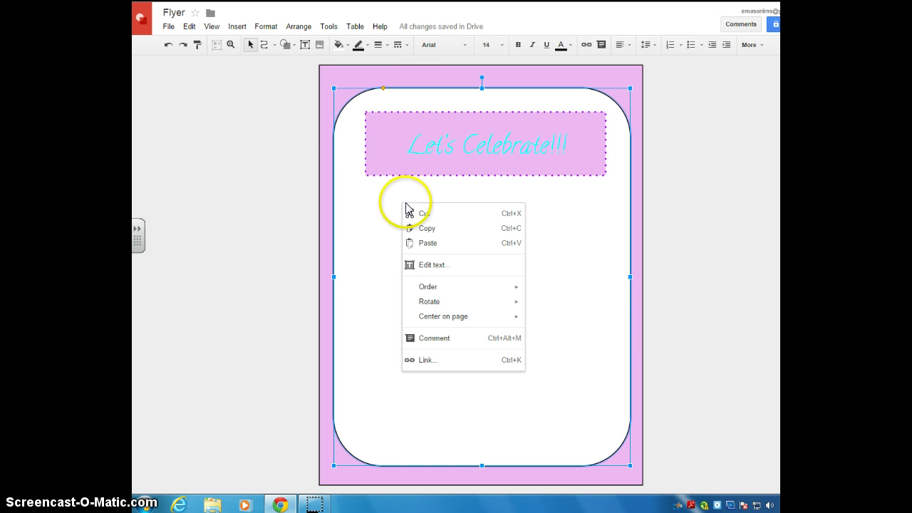
left_click(634, 305)
left_click(418, 212)
left_click(458, 212)
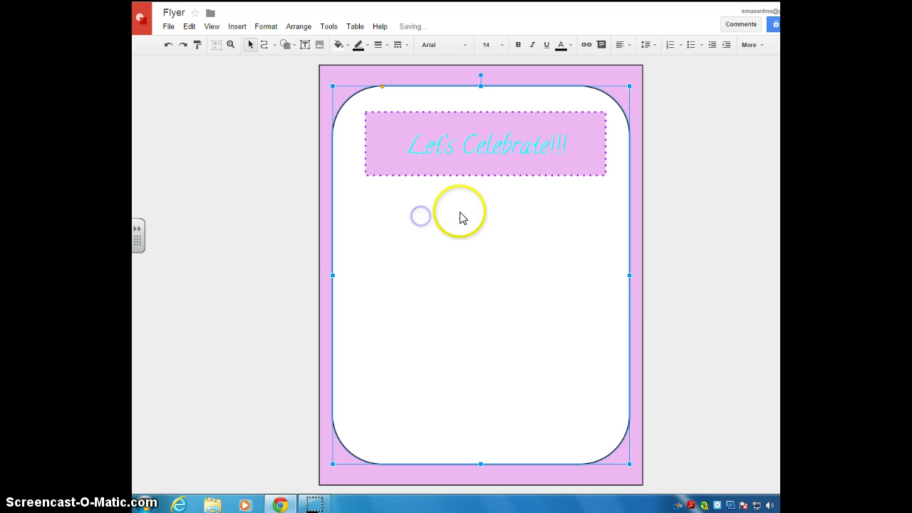
left_click(440, 171)
left_click(431, 92)
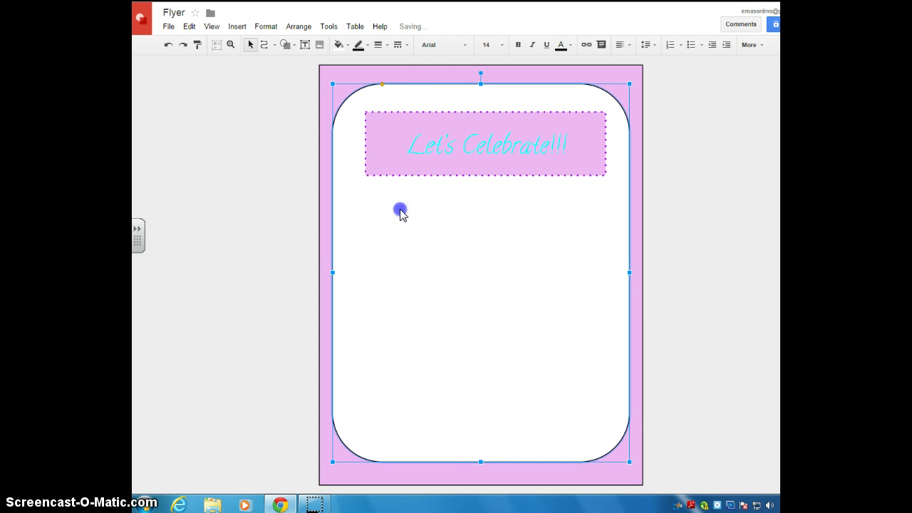
- Undo twice to restore the yellow shape, then send it backward behind the header box
left_click(167, 46)
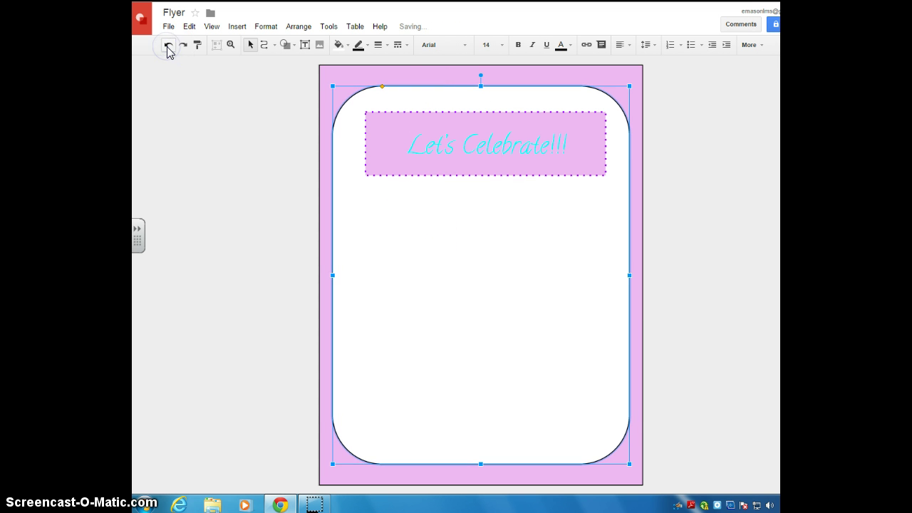
left_click(168, 47)
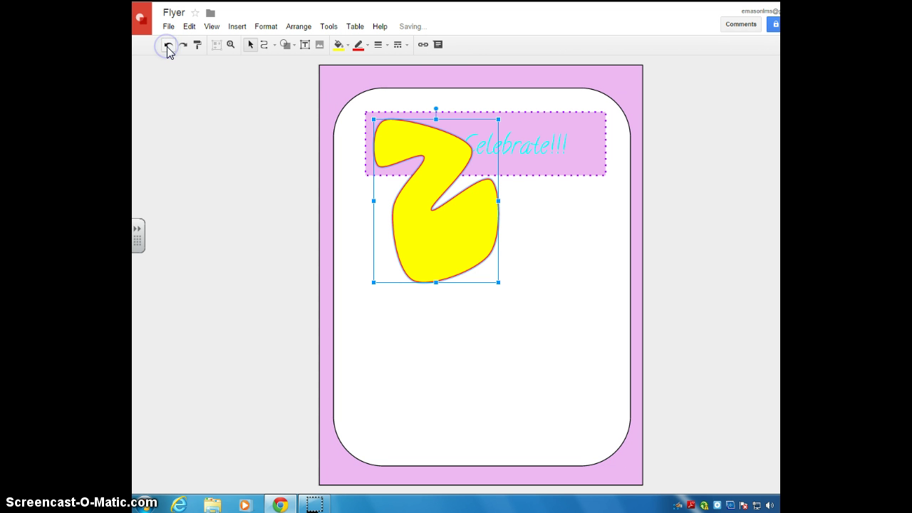
right_click(448, 202)
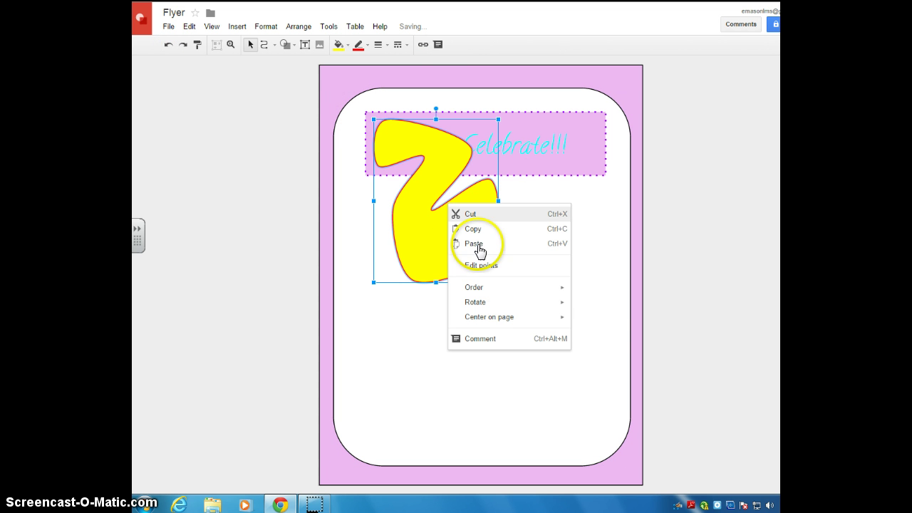
mouse_move(499, 289)
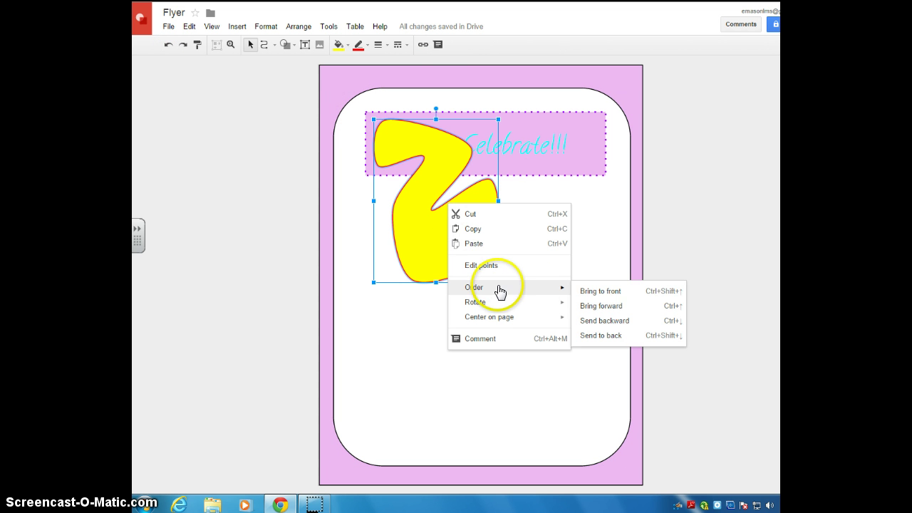
left_click(602, 320)
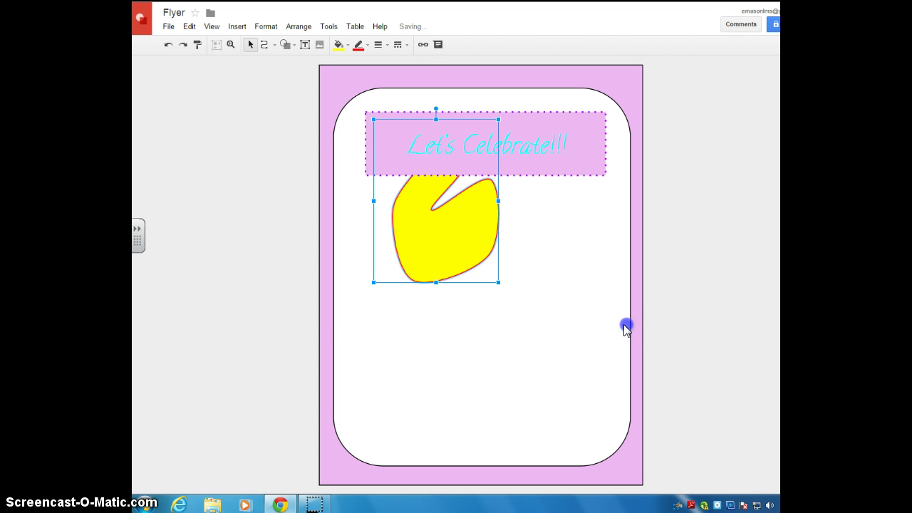
left_click(625, 325)
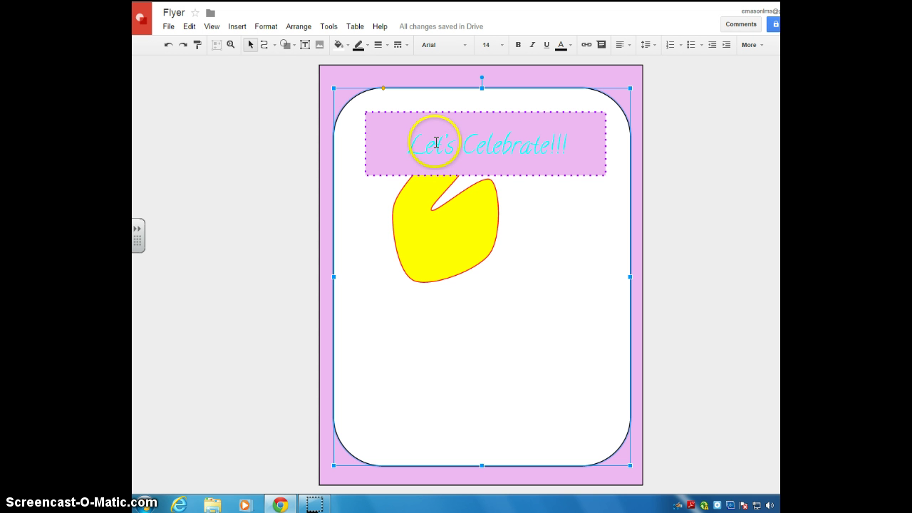
- Delete the yellow shape and draw a starburst callout below the 'Let's Celebrate!!!' header
left_click(445, 228)
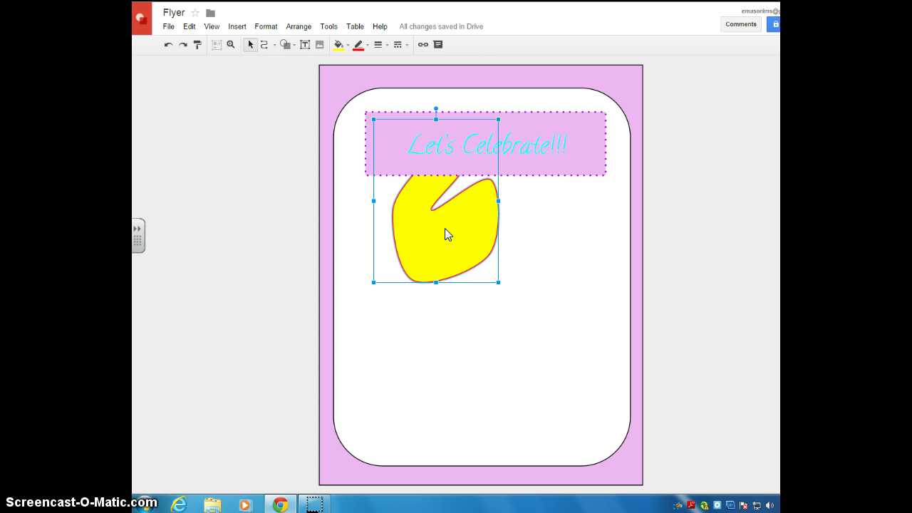
key("Delete")
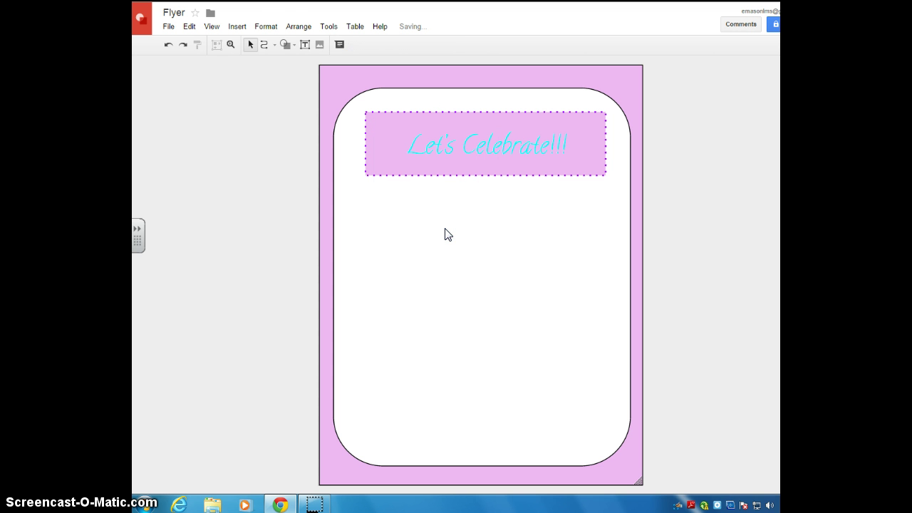
left_click(294, 45)
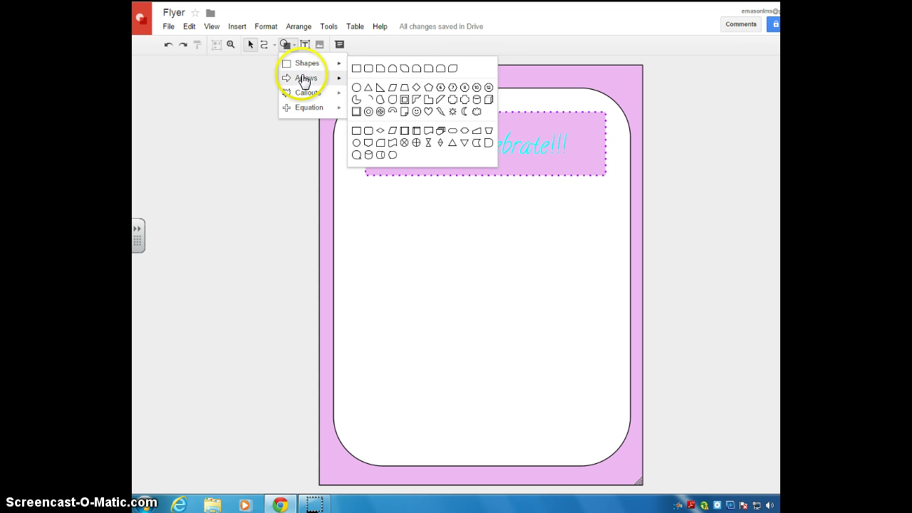
mouse_move(308, 94)
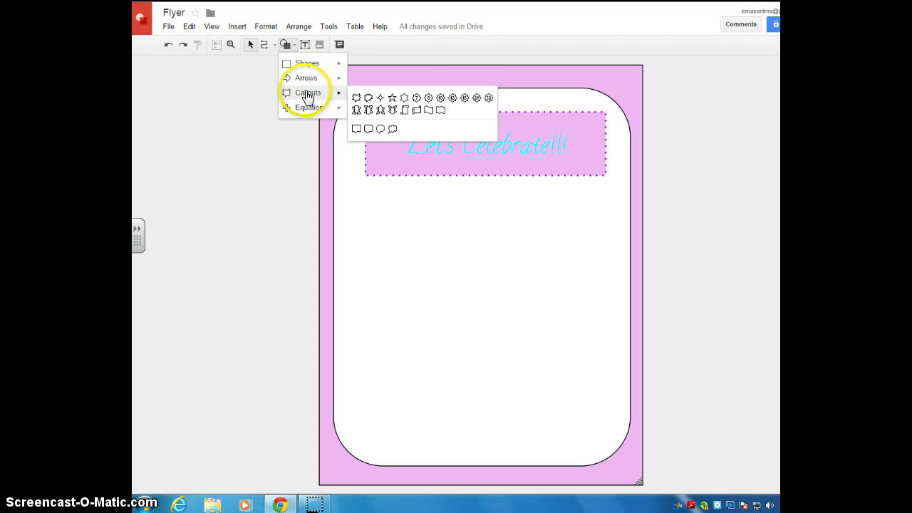
left_click(368, 109)
left_click_drag(358, 201, 515, 389)
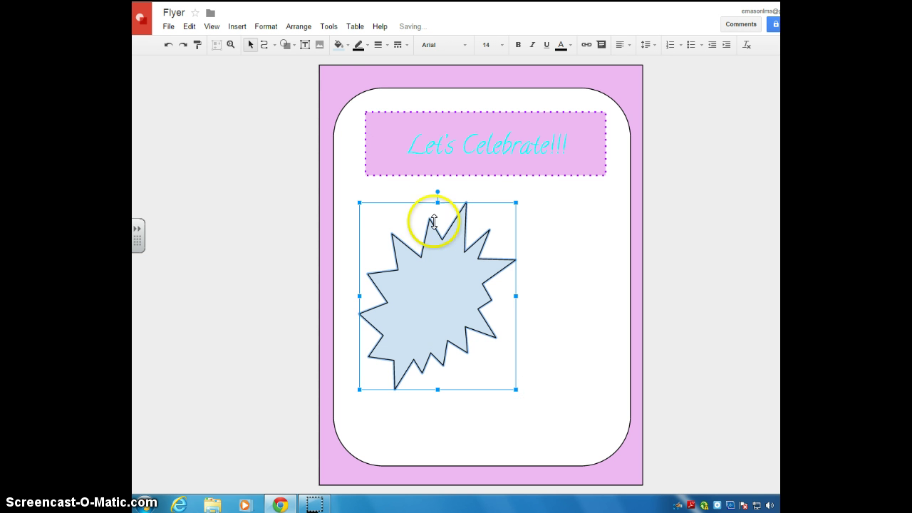
- Give the starburst a custom cyan fill and write 'Time: 11 am' and 'Place: LMJH' inside
left_click(339, 44)
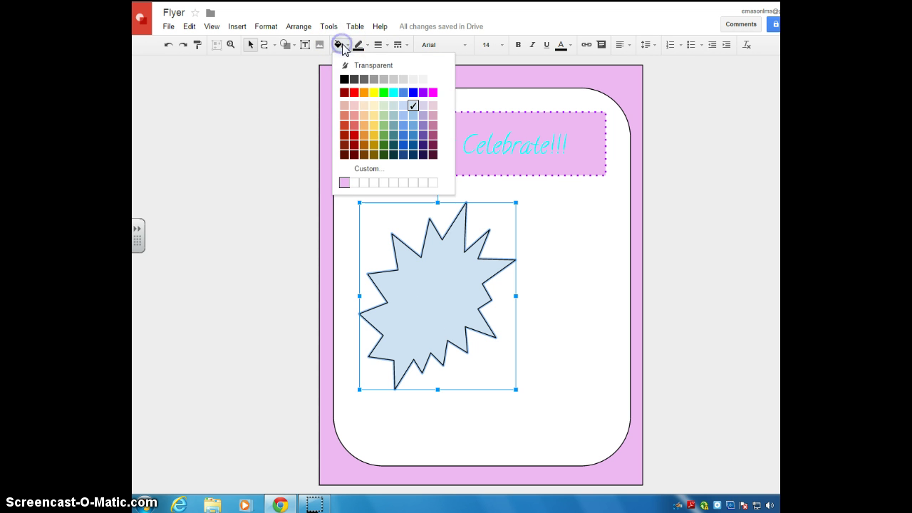
left_click(370, 168)
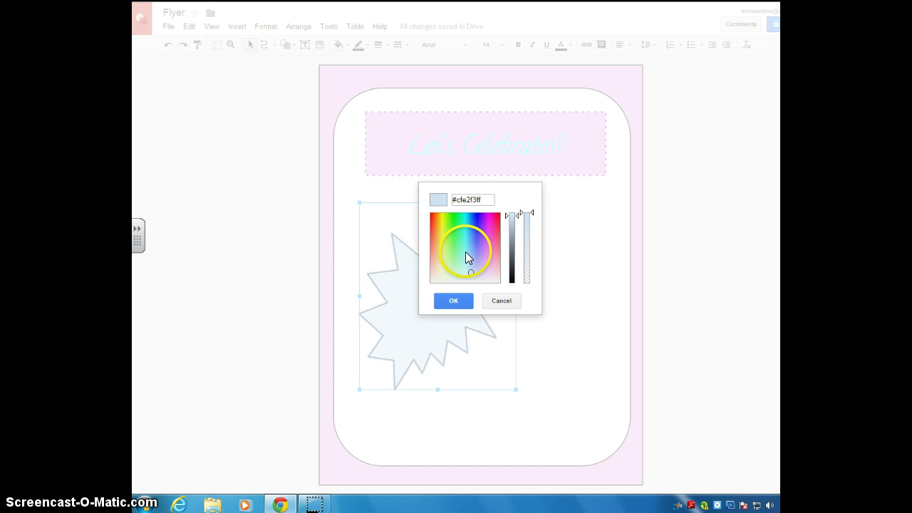
left_click(467, 257)
left_click(461, 301)
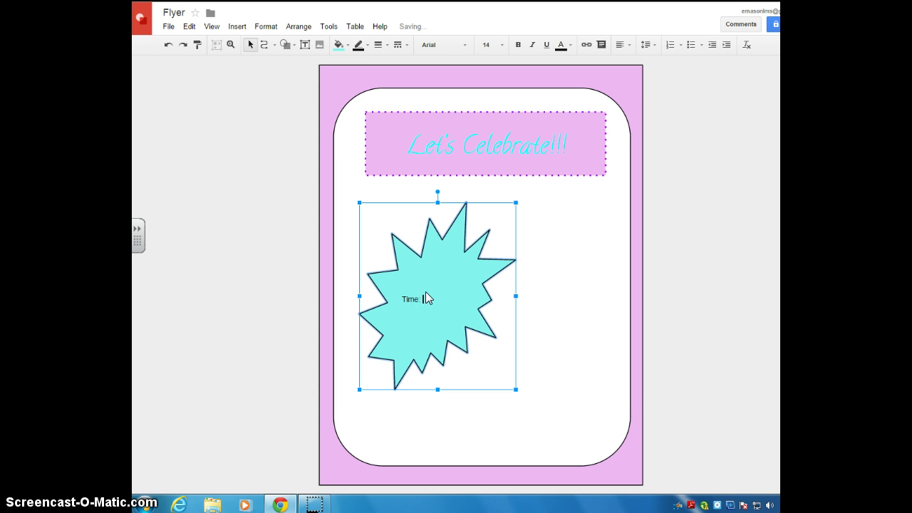
type("0am")
- Drag the starburst up and send it backward so the header box covers its top
left_click_drag(424, 253, 417, 211)
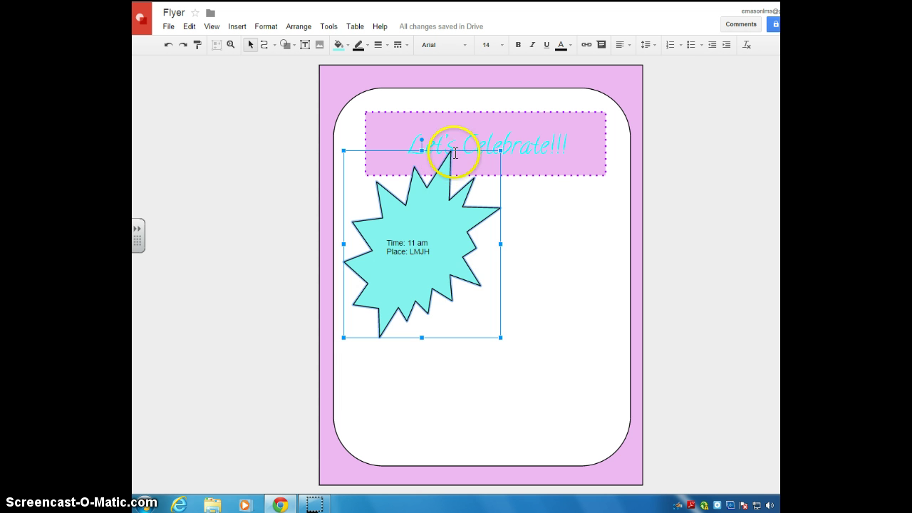
right_click(417, 208)
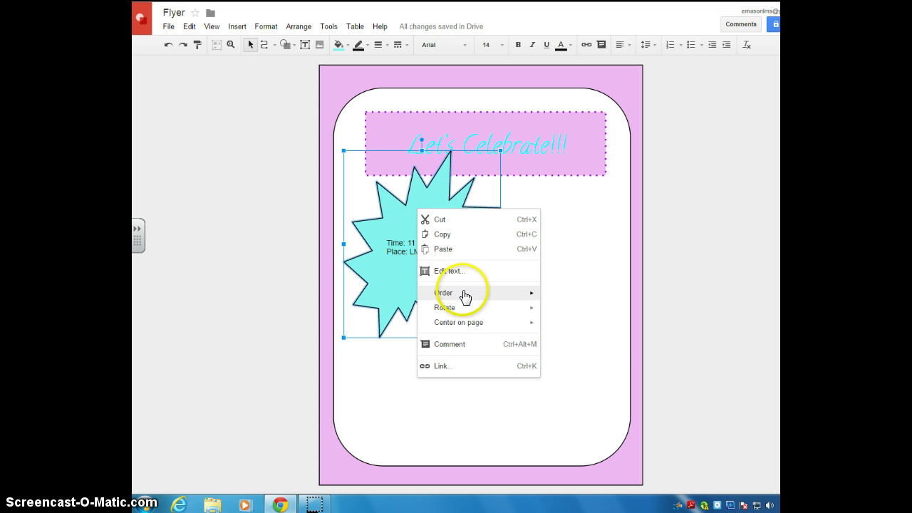
mouse_move(530, 298)
left_click(583, 326)
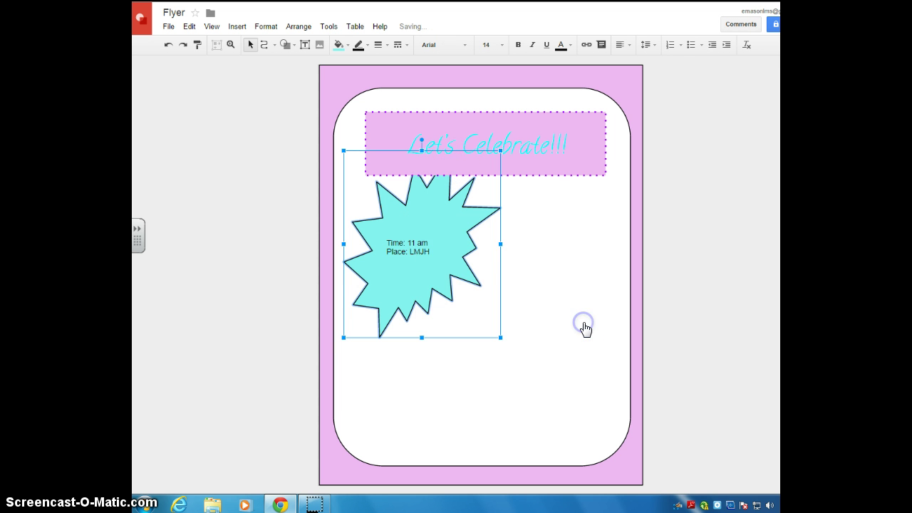
left_click(582, 323)
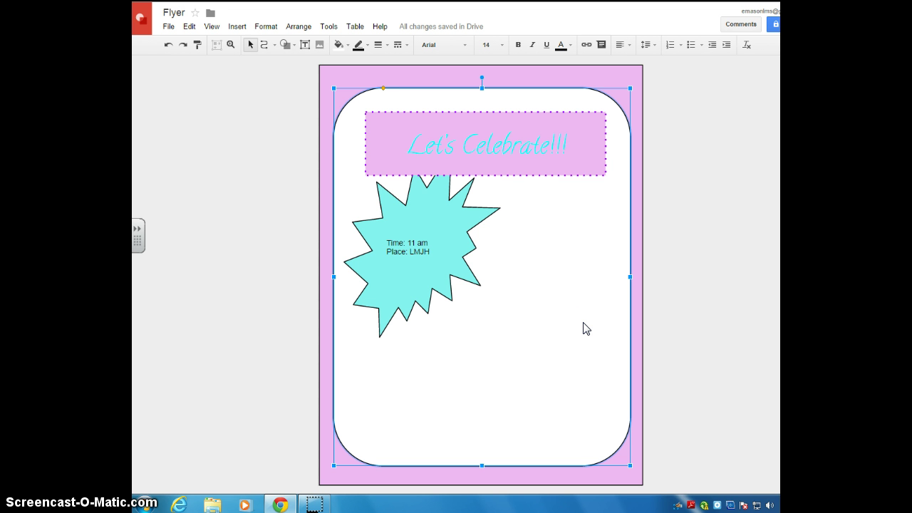
left_click(291, 47)
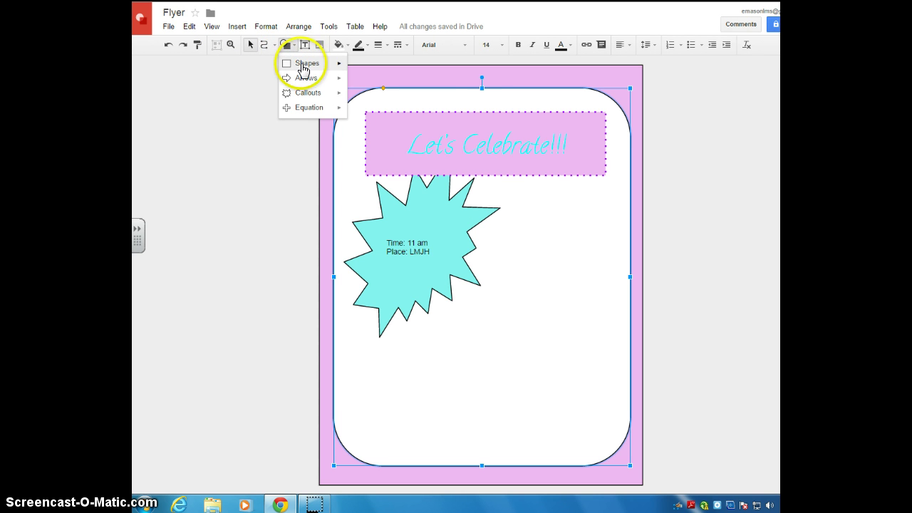
left_click(303, 68)
left_click(305, 78)
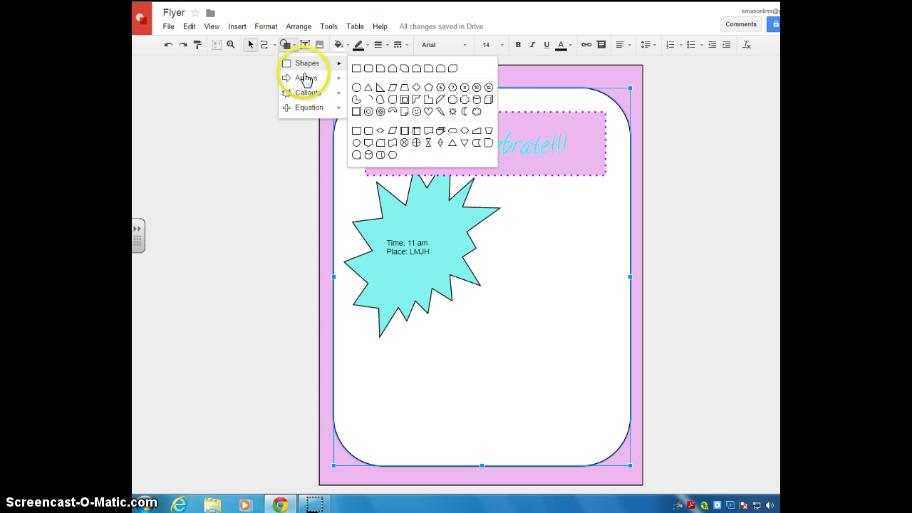
left_click(307, 95)
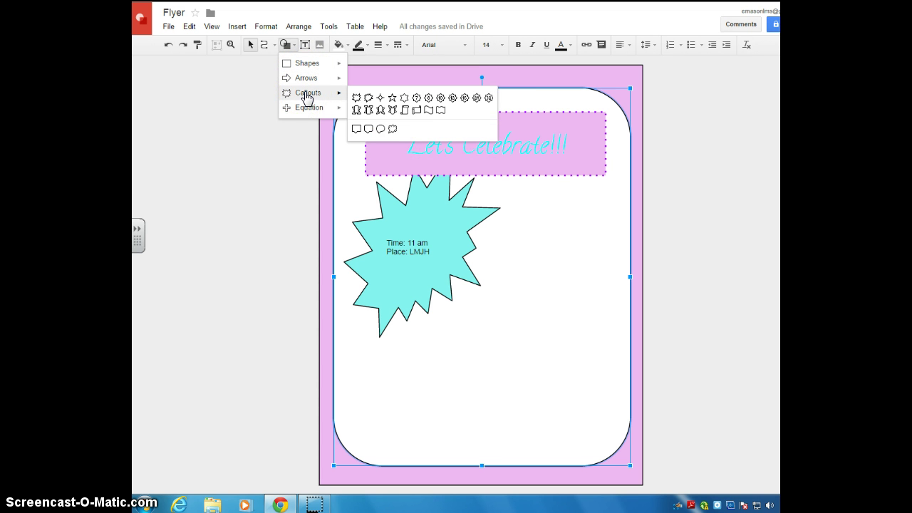
left_click(310, 106)
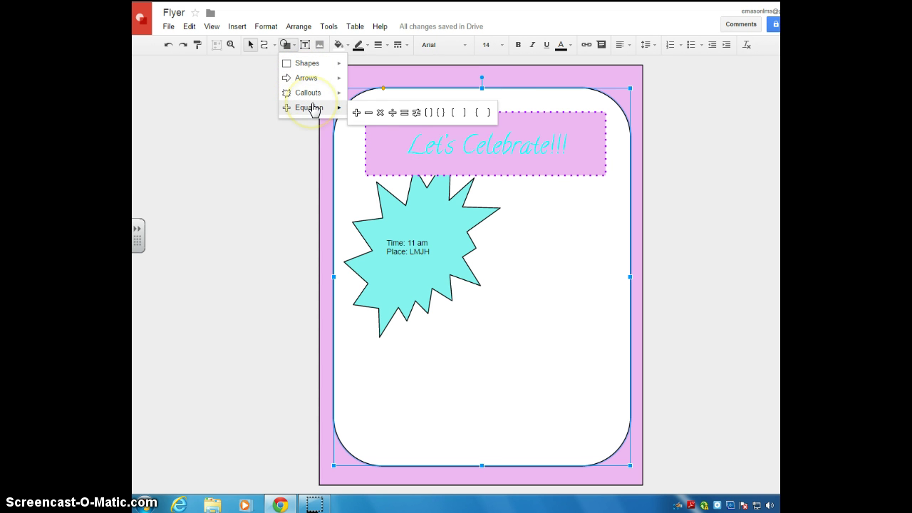
left_click(287, 44)
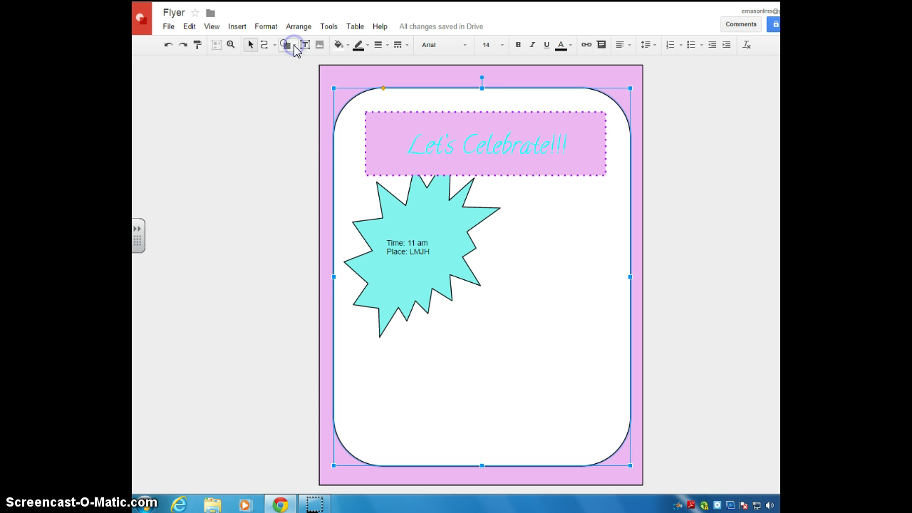
left_click(468, 136)
left_click(556, 250)
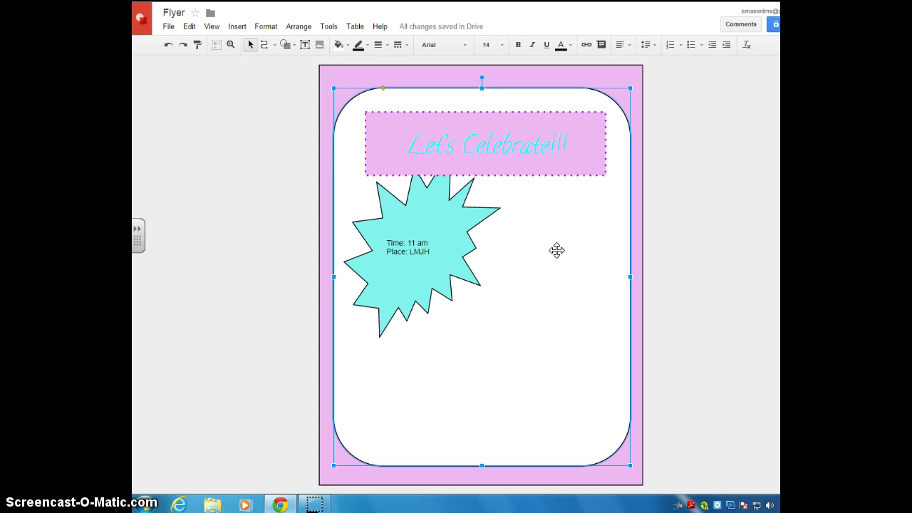
- Go to google.com and search for 'birthday cake'
left_click(555, 252)
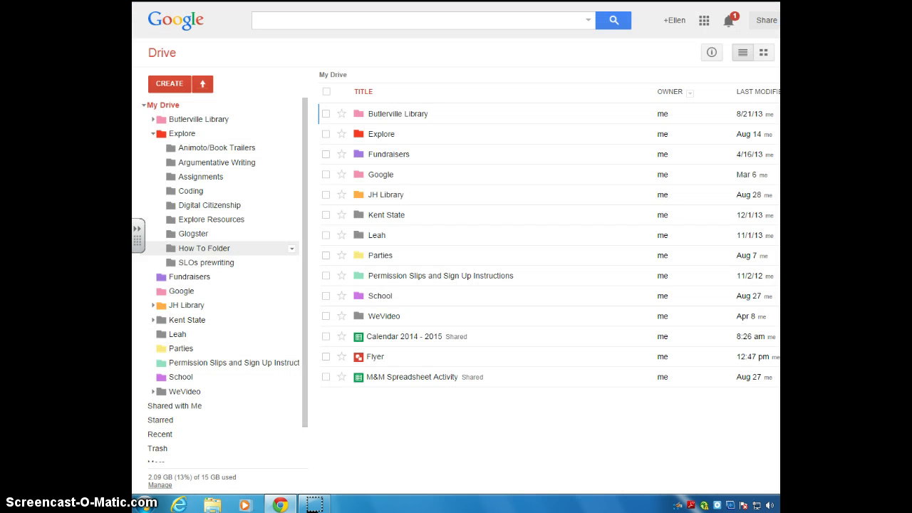
type("google.com")
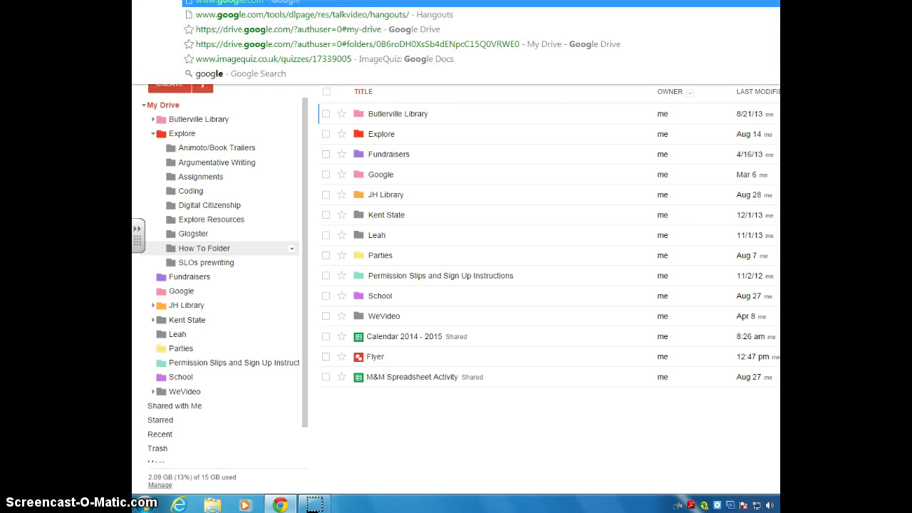
key("Return")
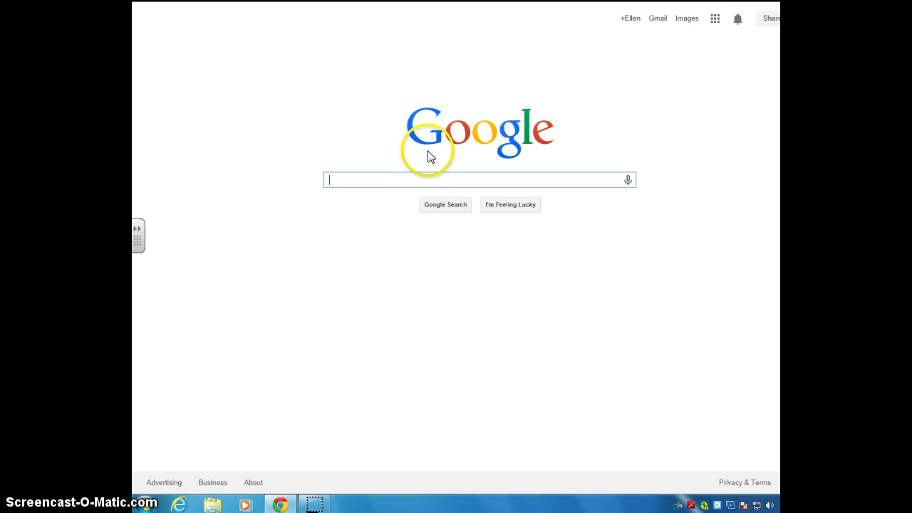
type("birthda")
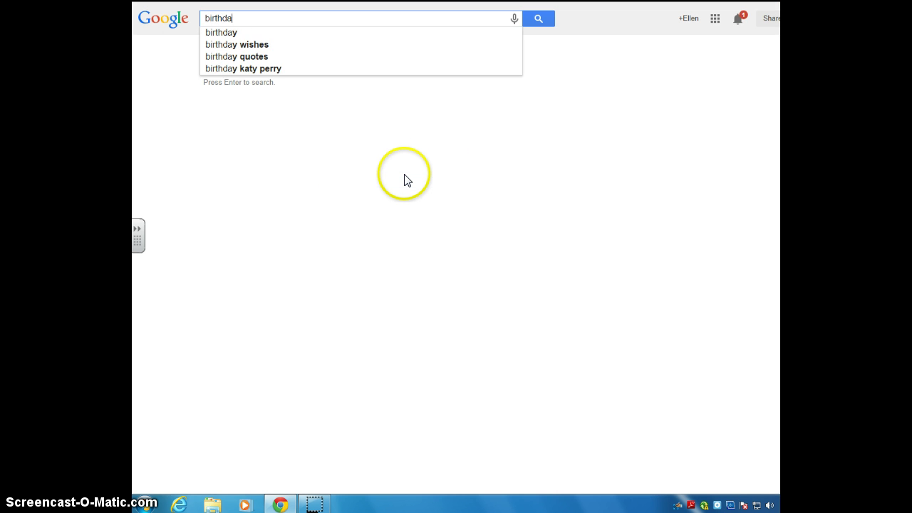
type("y cake")
key("Return")
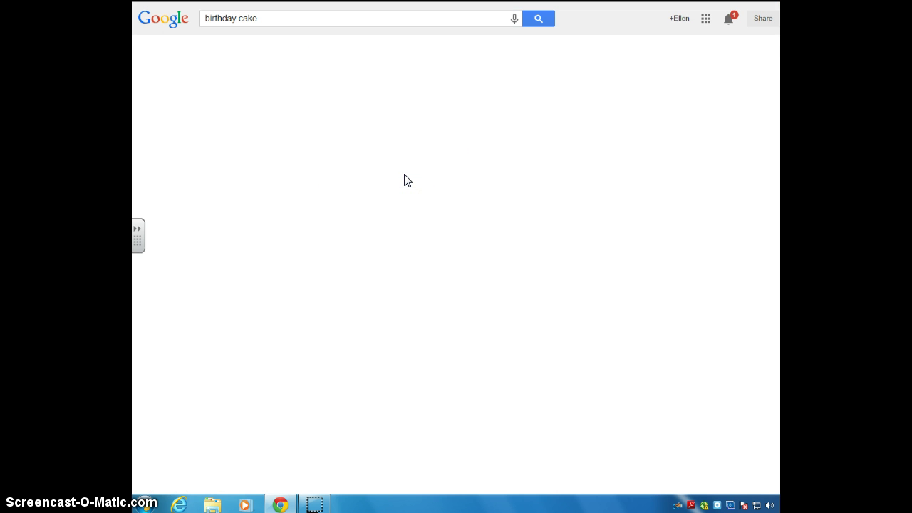
- Copy a candle-topped cake picture from the image results and return to the Flyer tab
left_click(250, 54)
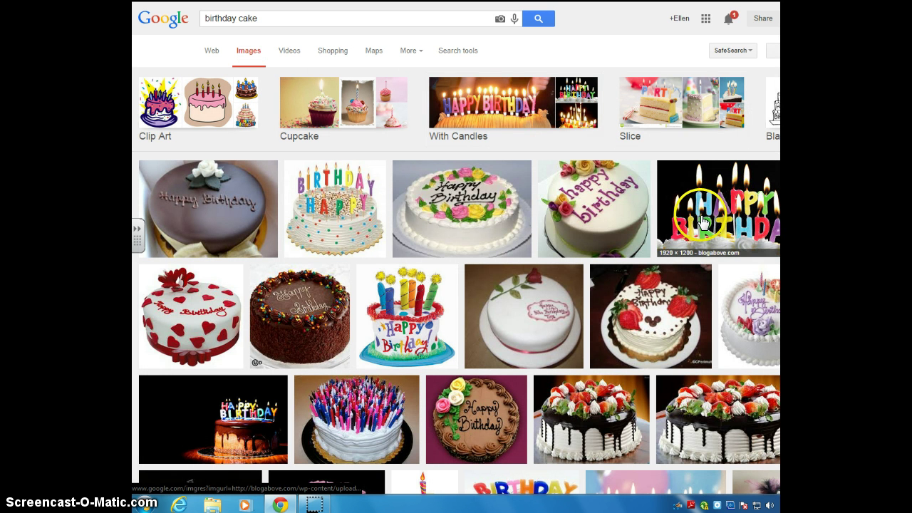
left_click(321, 194)
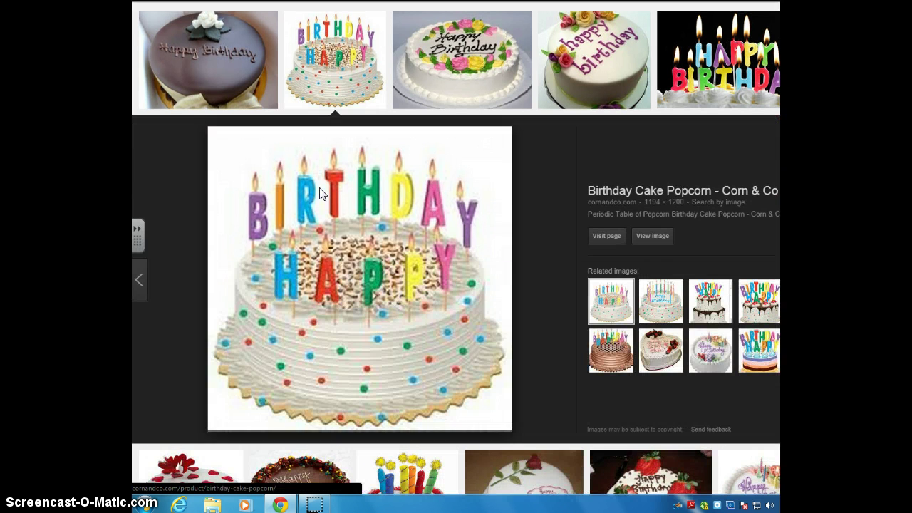
right_click(352, 250)
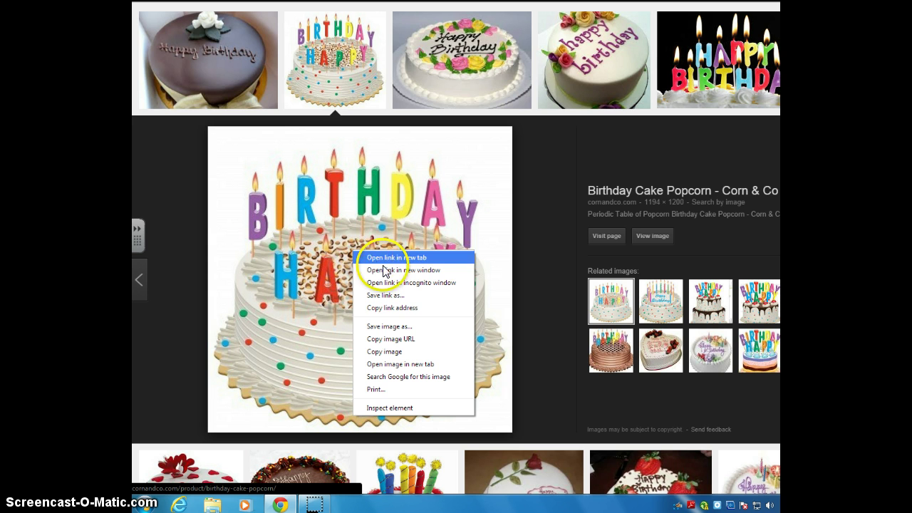
key("Escape")
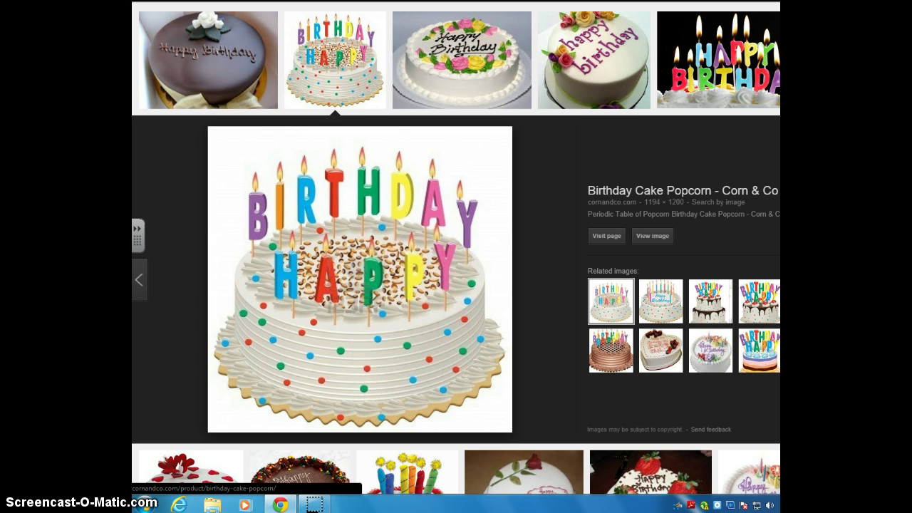
right_click(349, 244)
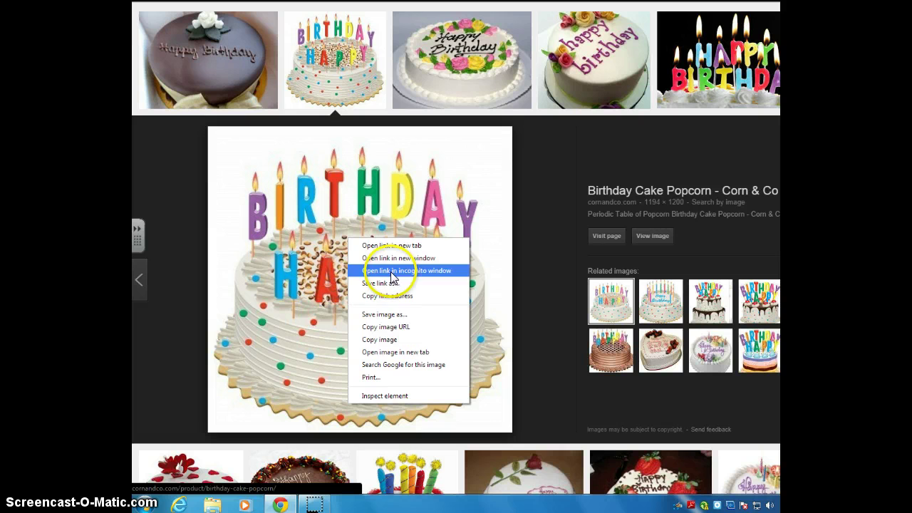
left_click(397, 342)
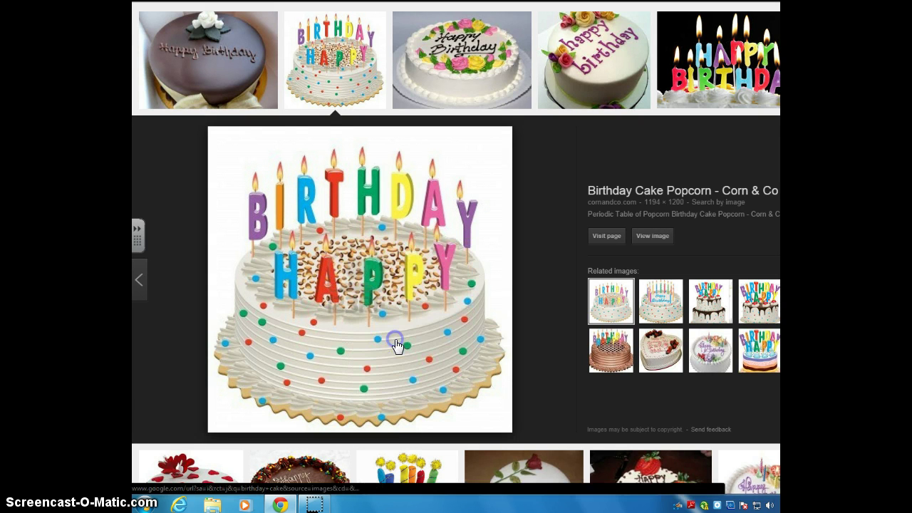
key("ctrl+Tab")
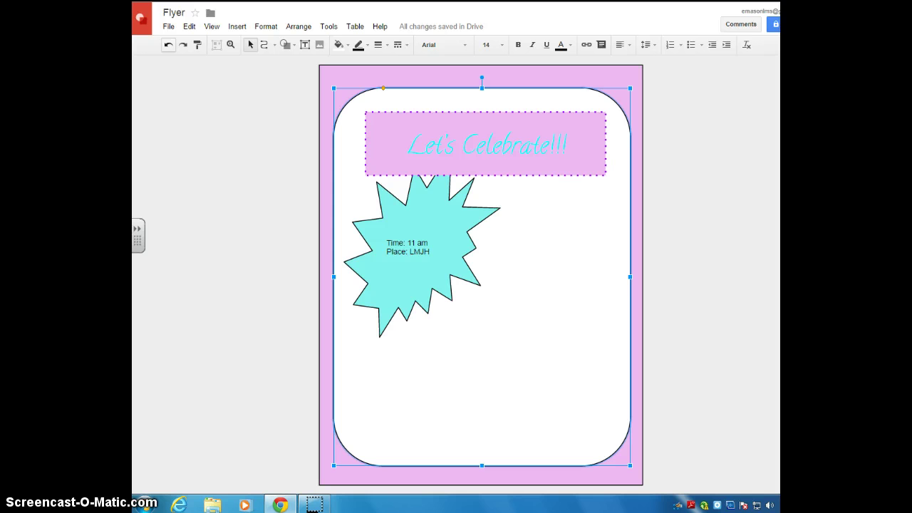
- Paste the copied cake picture into the flyer
right_click(532, 319)
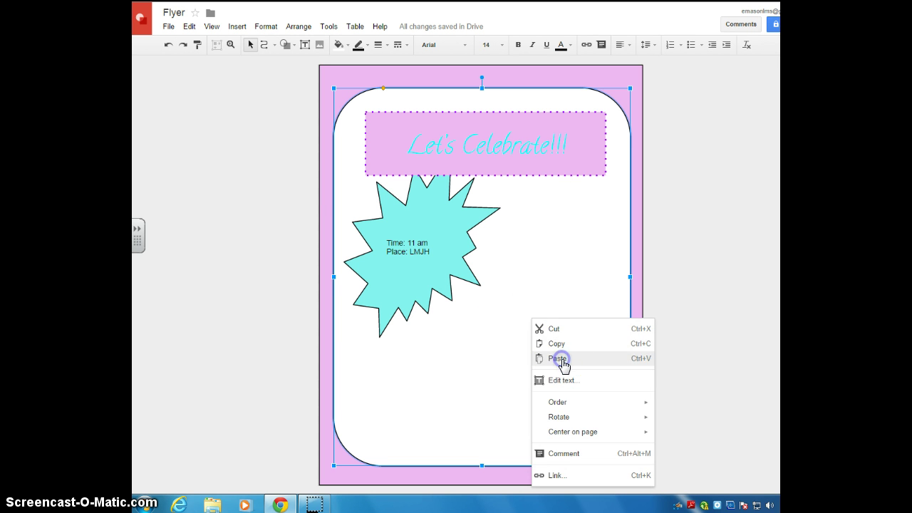
left_click(562, 361)
left_click(582, 345)
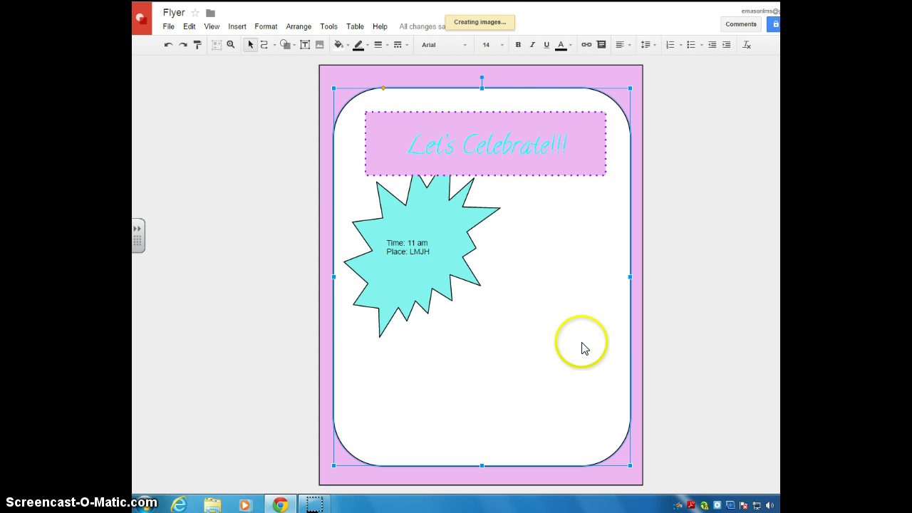
left_click(473, 82)
left_click(484, 22)
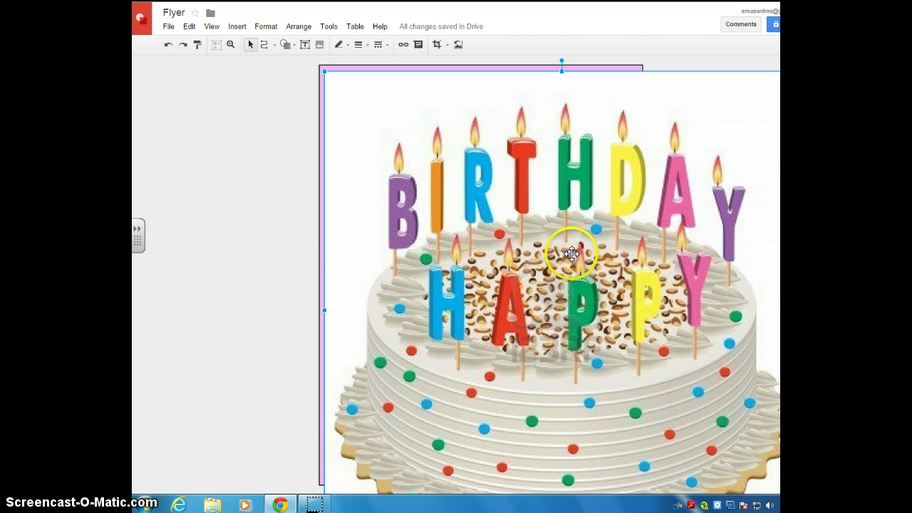
- Shrink the cake picture and place it at the lower right of the white panel
left_click_drag(780, 72, 536, 338)
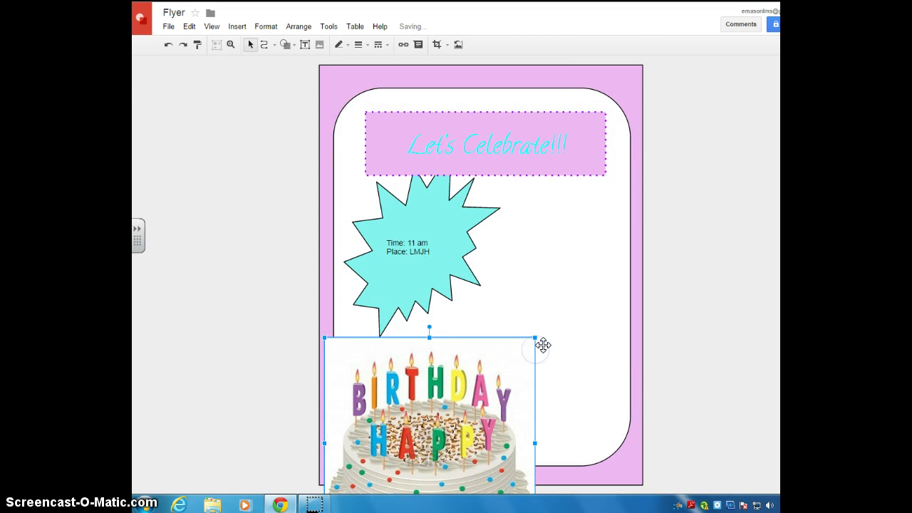
scroll(541, 344, "down", 2)
left_click_drag(535, 274, 463, 347)
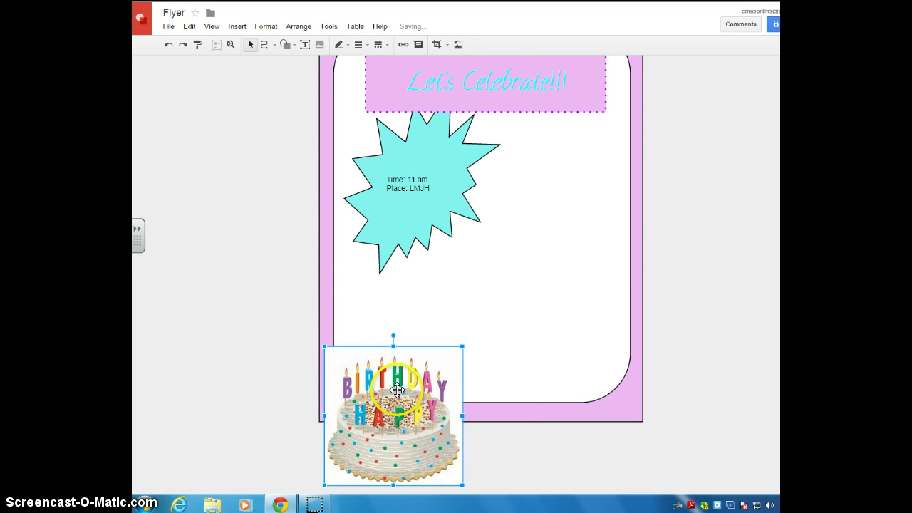
left_click_drag(397, 390, 546, 275)
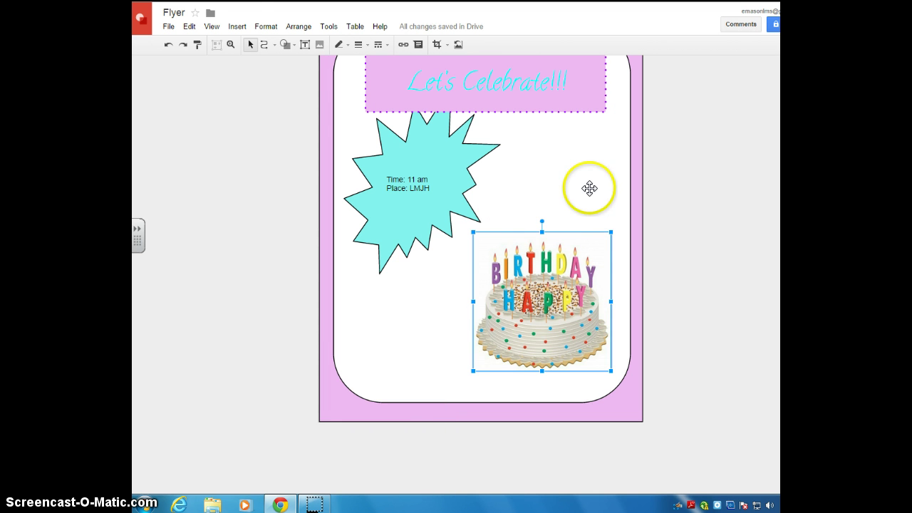
scroll(481, 271, "up", 2)
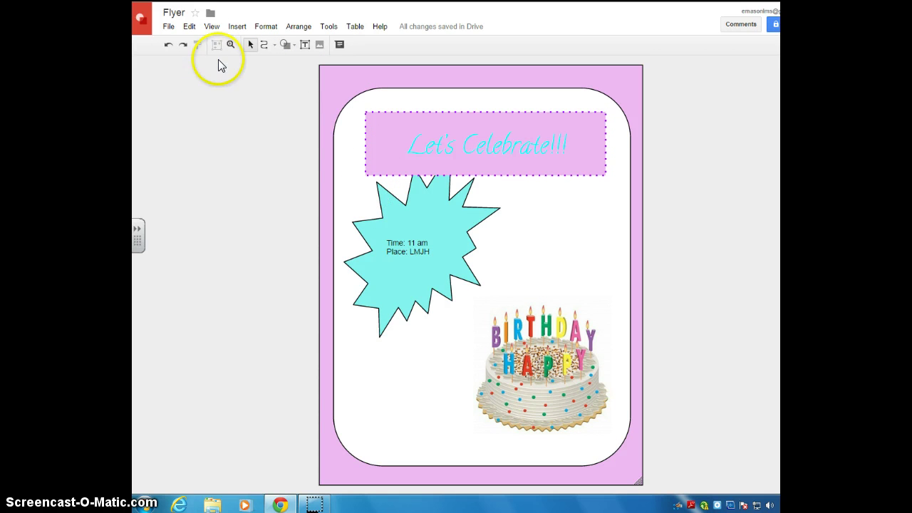
- Insert a word-art line announcing the teacher's birthday across the panel
left_click(244, 29)
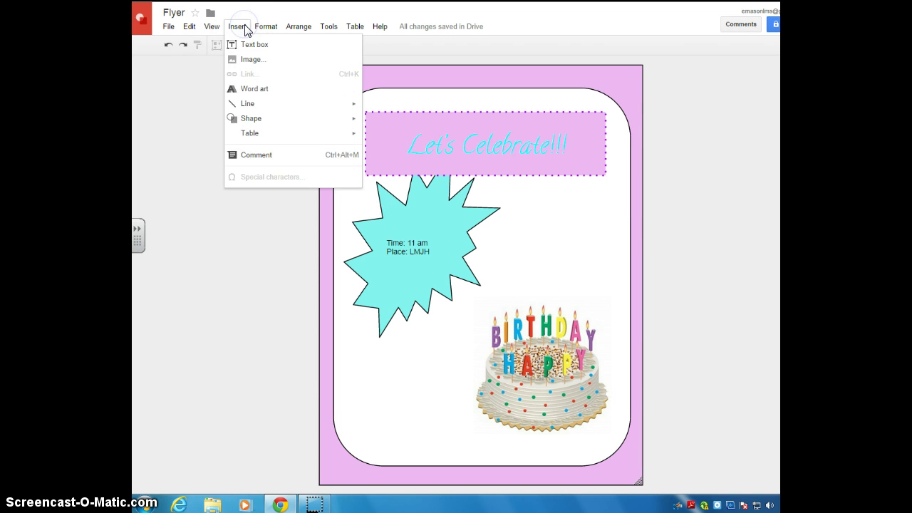
left_click(248, 89)
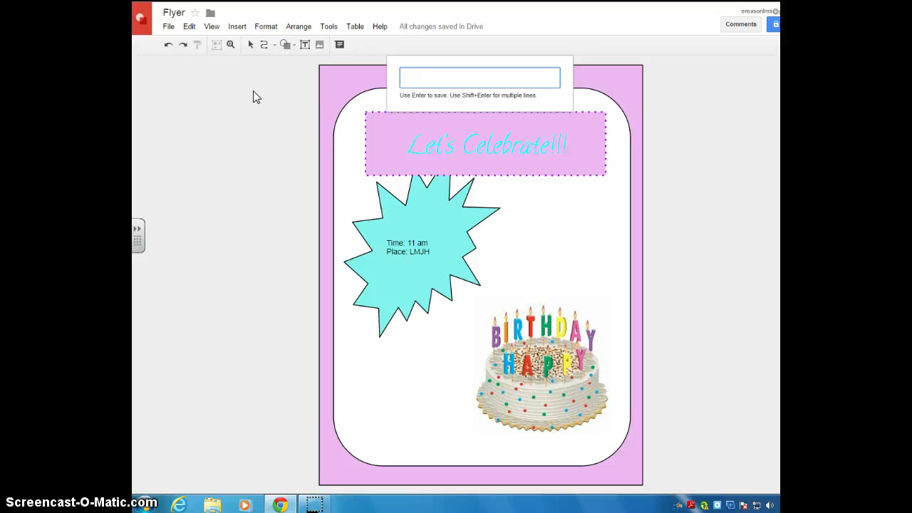
type("Y")
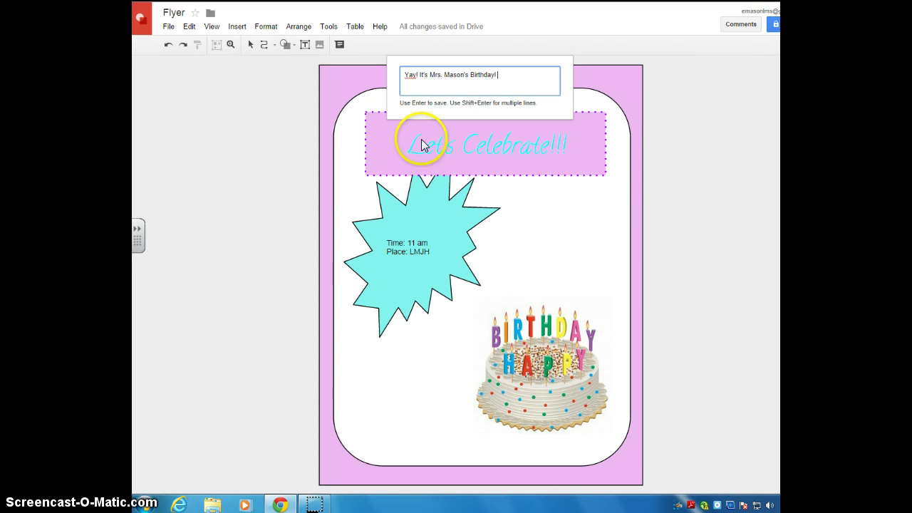
key("Return")
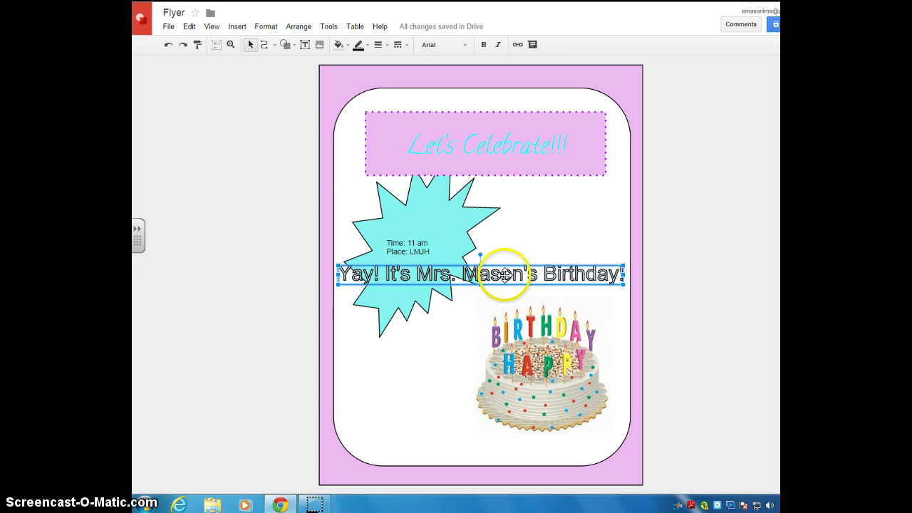
- Move the word art lower and colour it dark blue with a red outline
left_click_drag(504, 275, 504, 347)
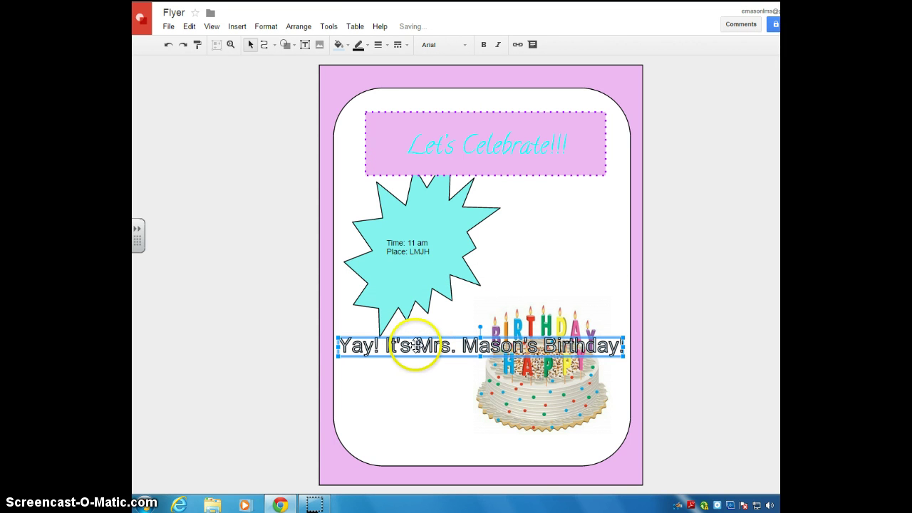
left_click(344, 45)
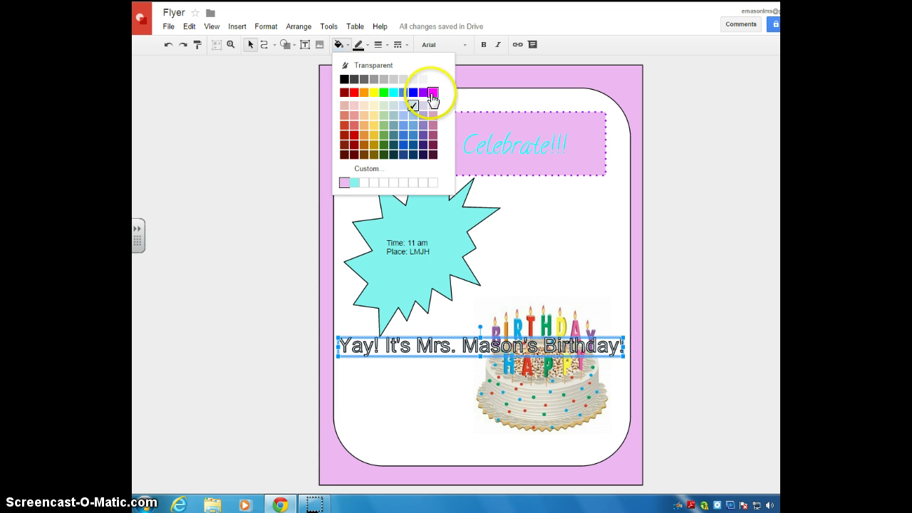
left_click(404, 144)
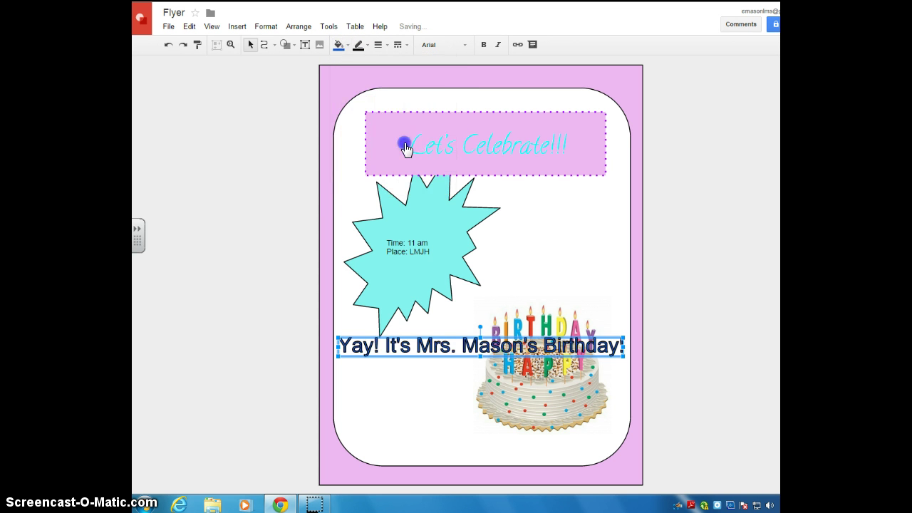
left_click(367, 45)
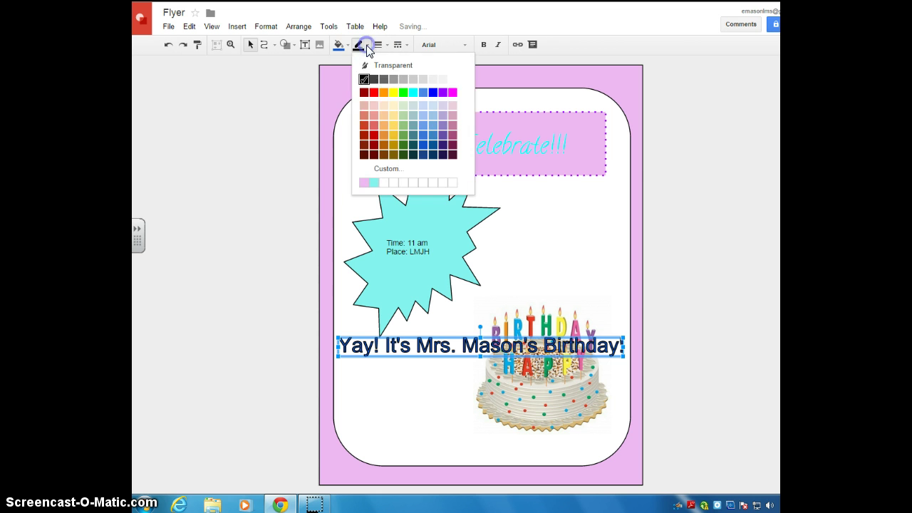
left_click(373, 93)
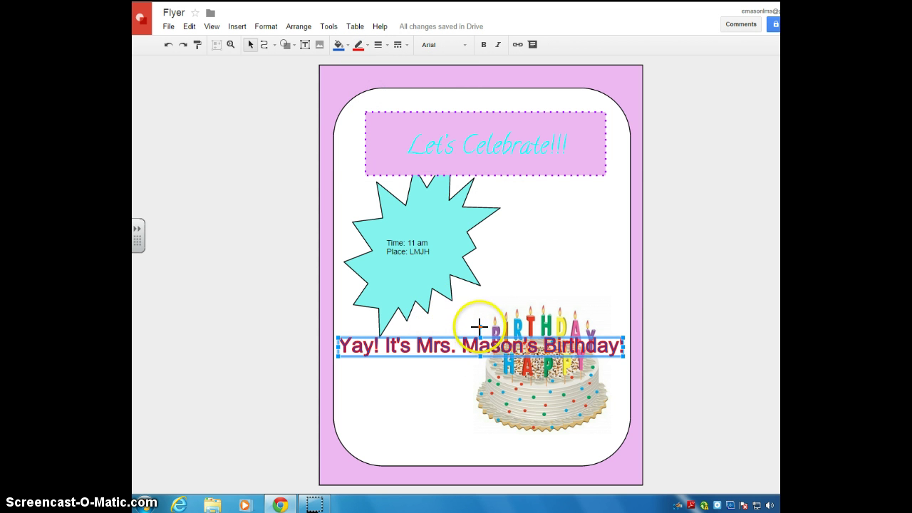
- Tilt the word art to about 326° and set it between the starburst and cake
left_click_drag(480, 326, 458, 311)
left_click_drag(511, 326, 521, 280)
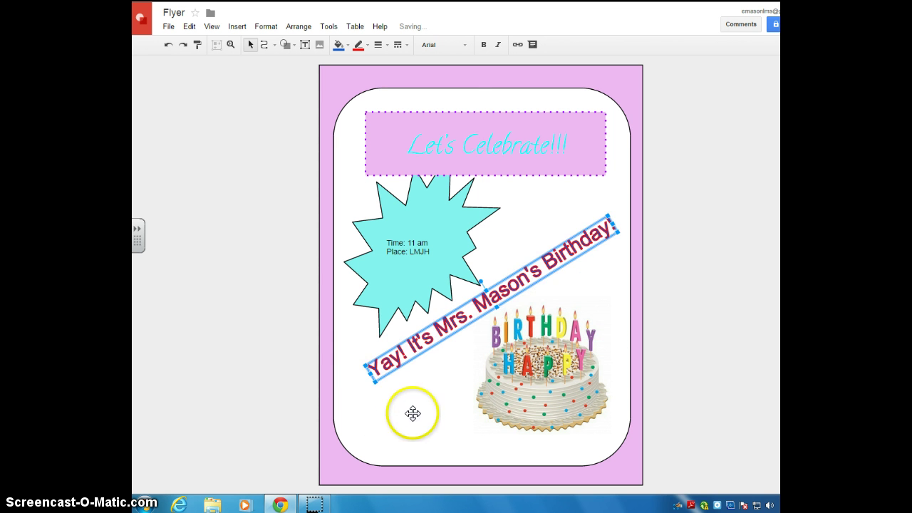
left_click(450, 426)
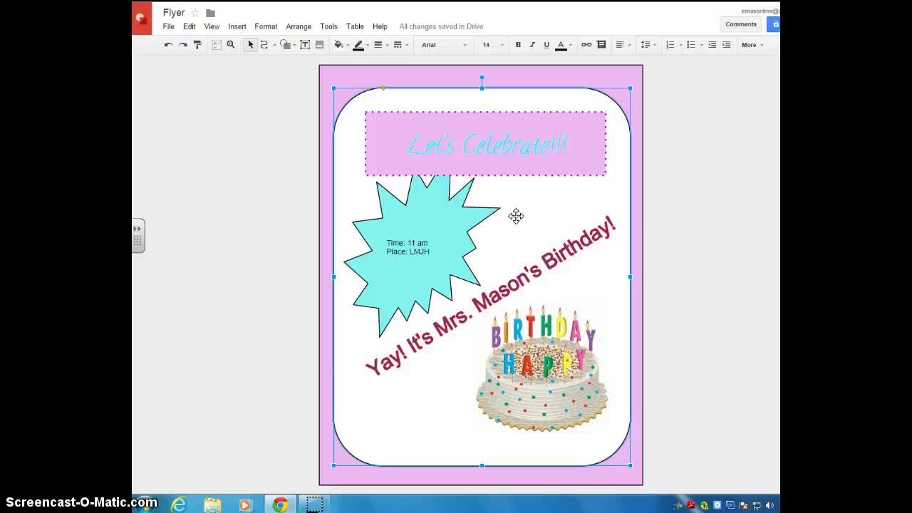
- Change the flyer's access from private to 'Anyone with the link' can view and save
left_click(775, 27)
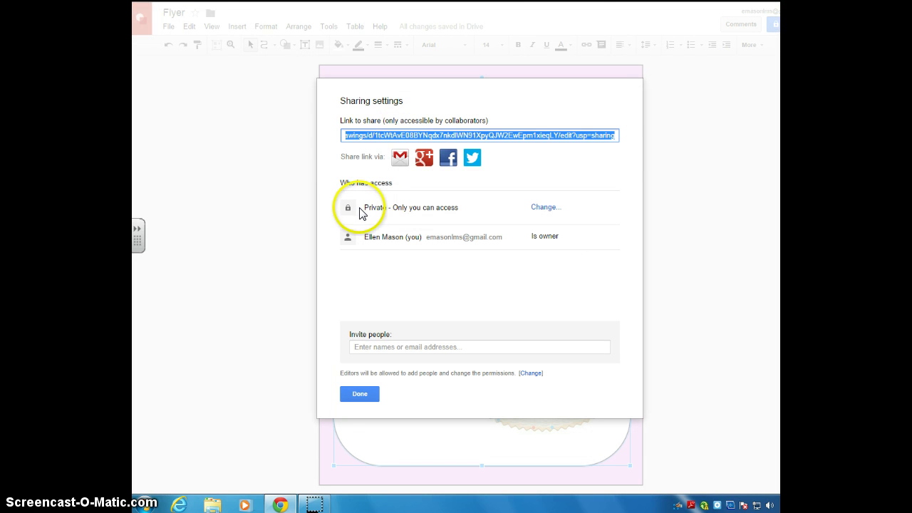
left_click(547, 207)
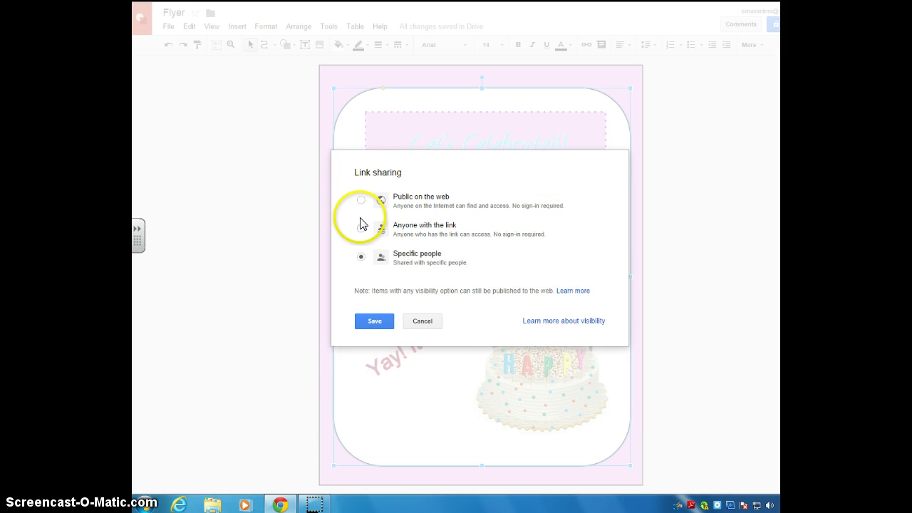
left_click(361, 228)
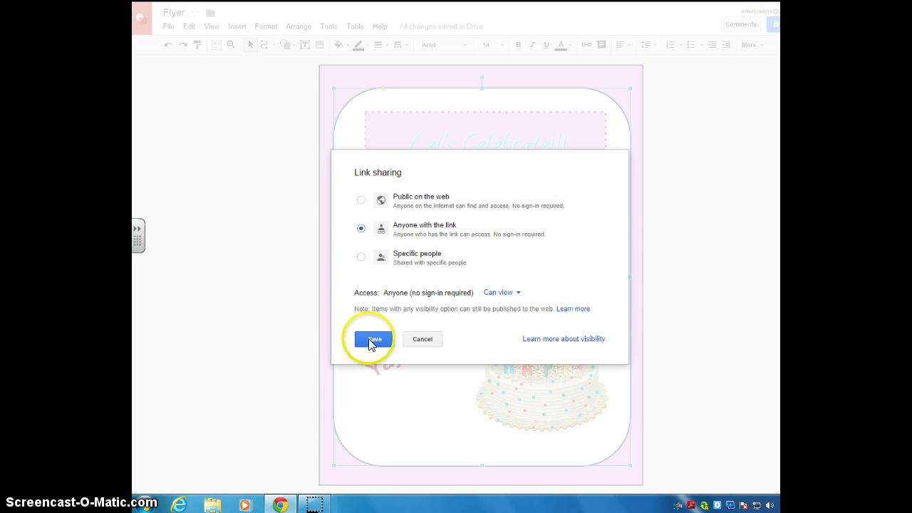
left_click(372, 340)
left_click(362, 394)
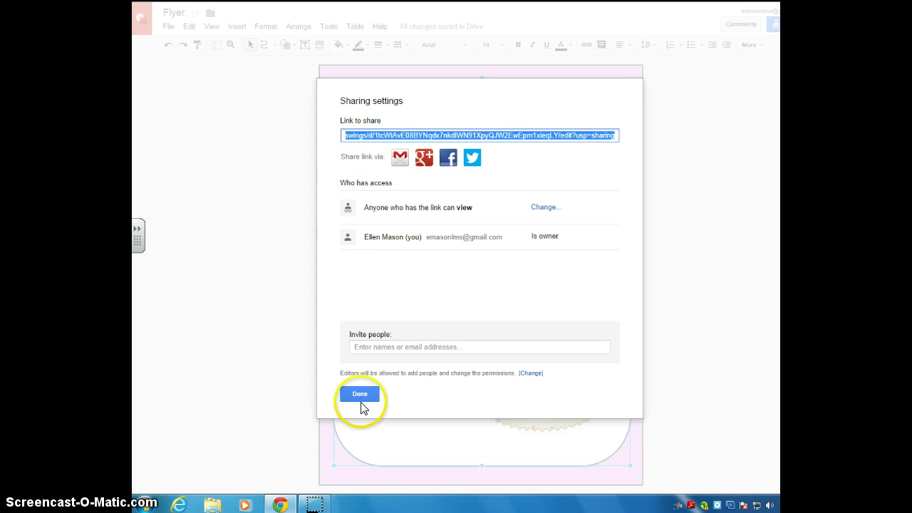